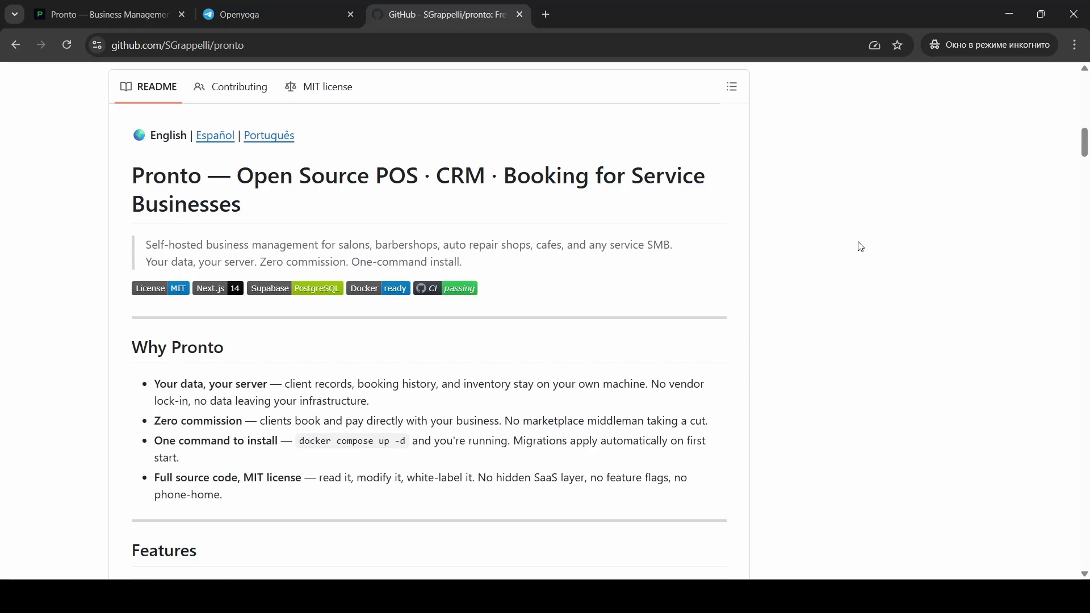
# Review the Pronto README's reasons to use it, features, tech stack, requirements and Quick Start instructions
pyautogui.scroll(-8, 861, 246)
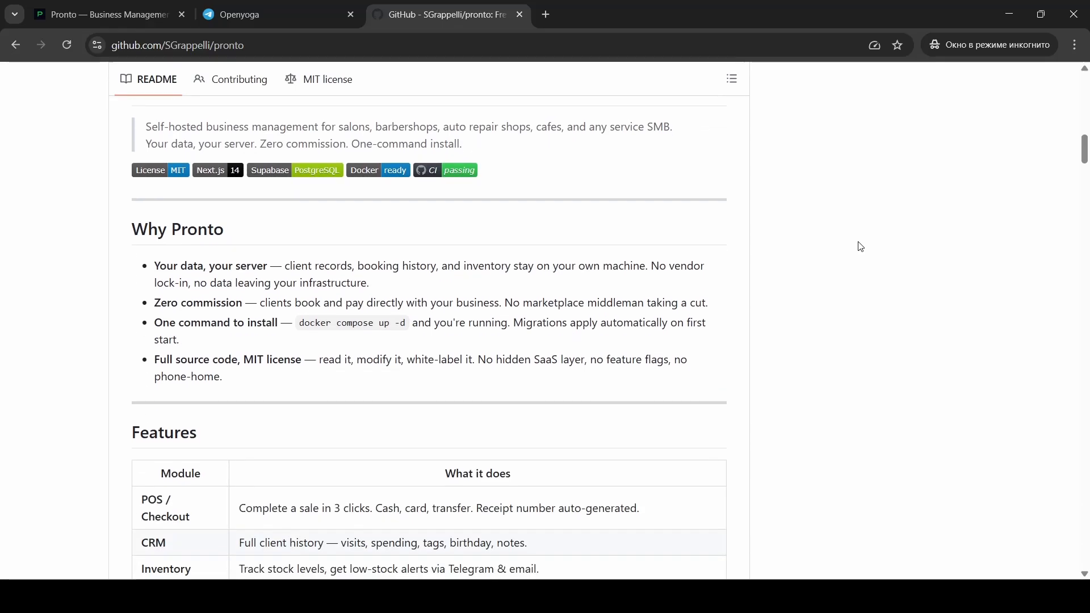
pyautogui.scroll(2, 861, 247)
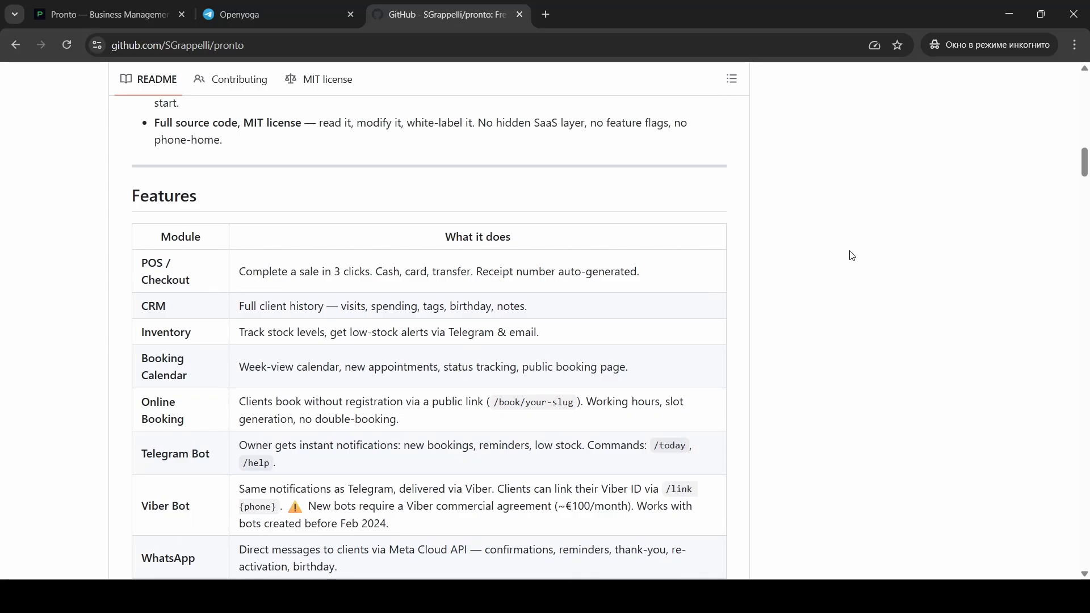
pyautogui.scroll(-8, 851, 255)
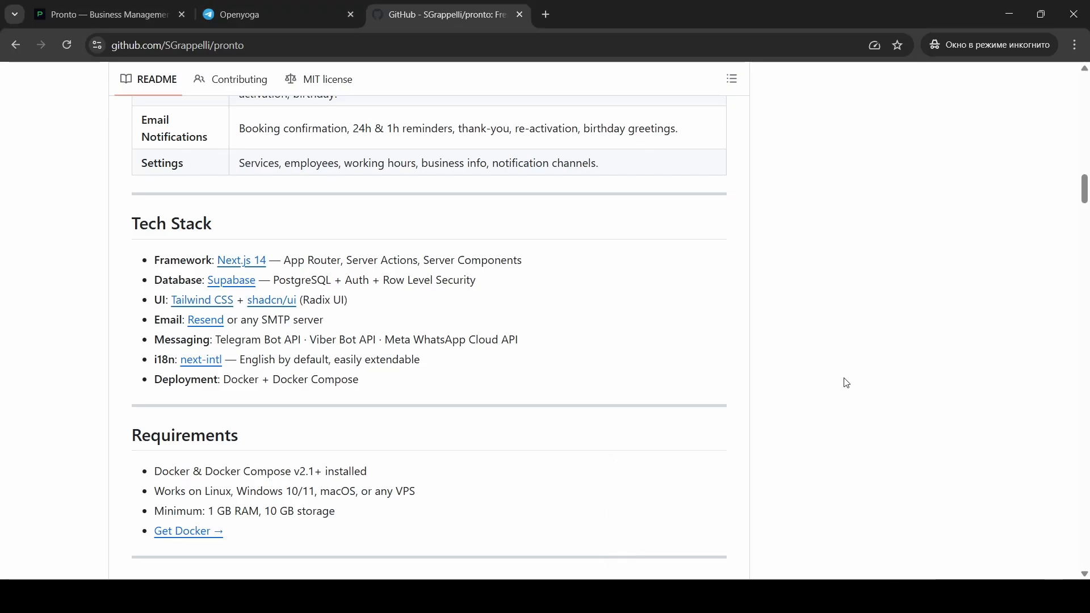
pyautogui.scroll(-6, 838, 385)
pyautogui.scroll(-2, 837, 386)
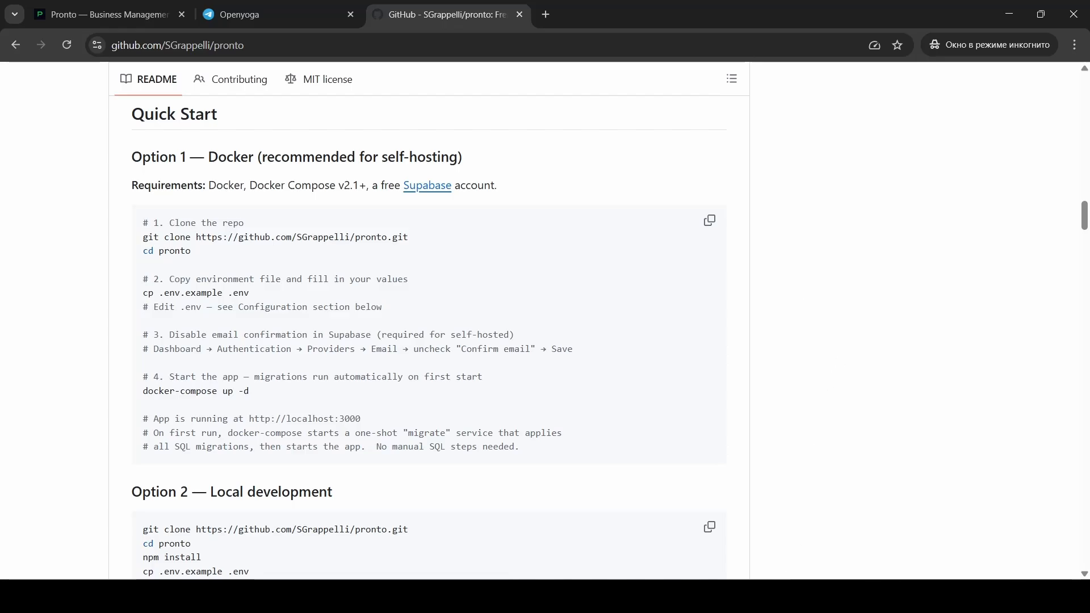
# Switch to the command prompt window and examine the "docker compose up -d" command and its container output
pyautogui.moveTo(795, 564)
pyautogui.click(822, 524)
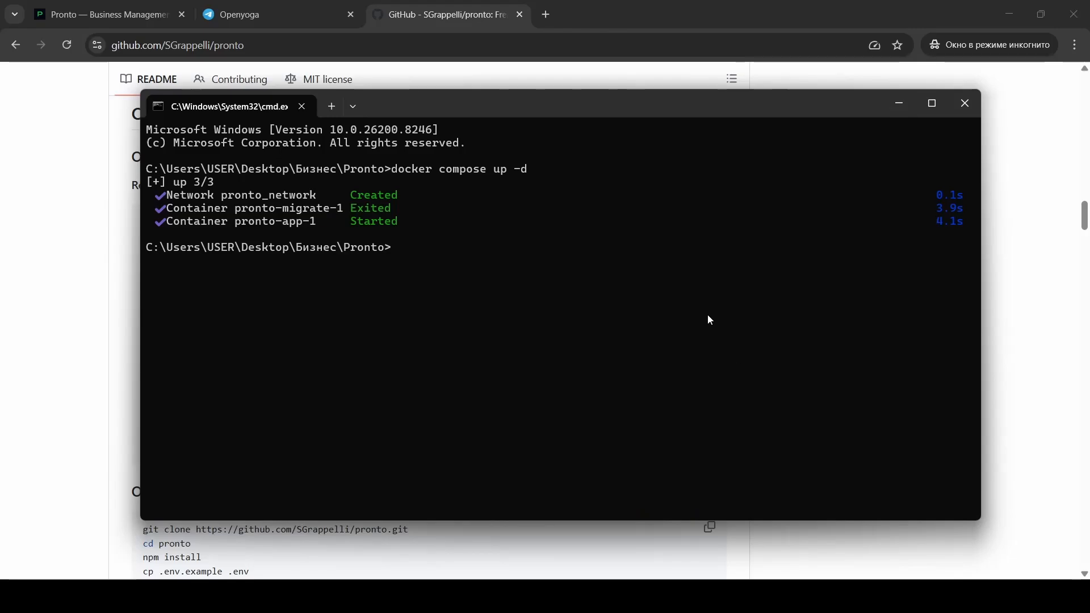
pyautogui.moveTo(534, 169); pyautogui.dragTo(394, 175)
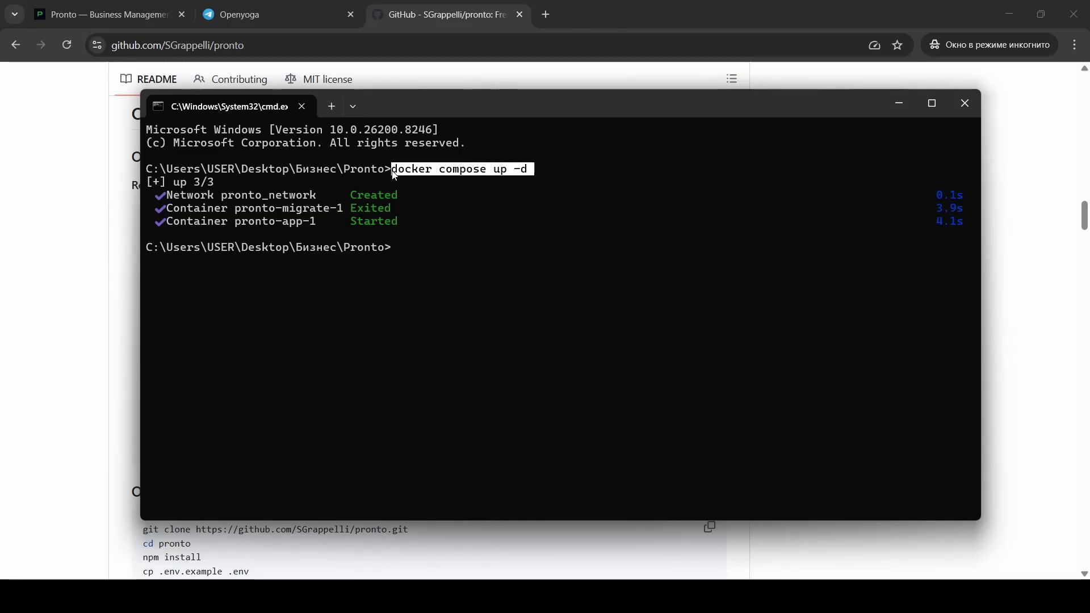
pyautogui.click(466, 244)
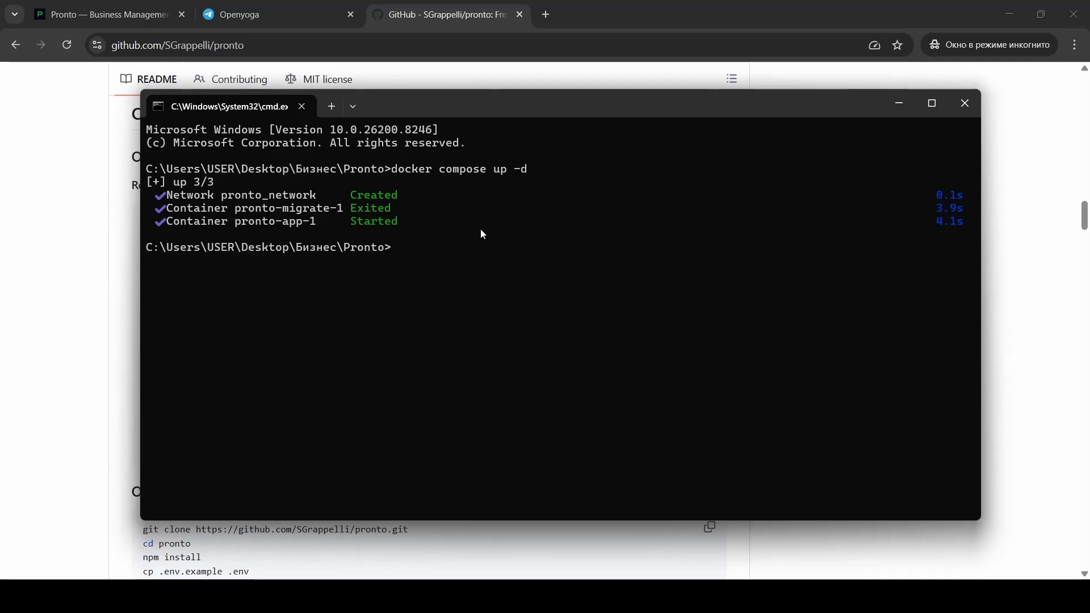
# Switch to the Pronto app and review the business name, URL slug and public booking URL in the general settings
pyautogui.click(130, 17)
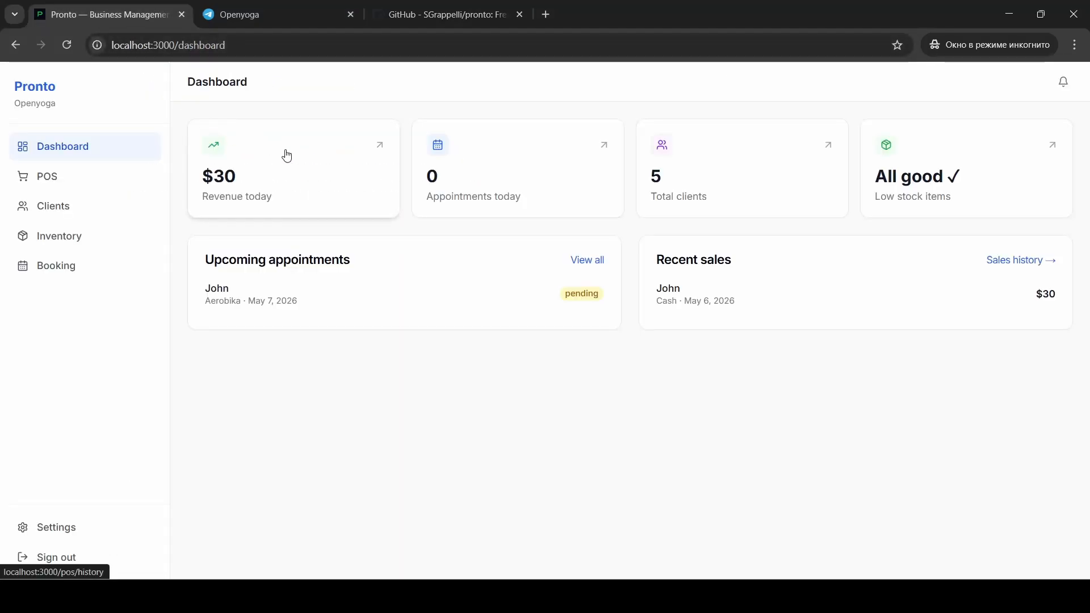
pyautogui.click(71, 534)
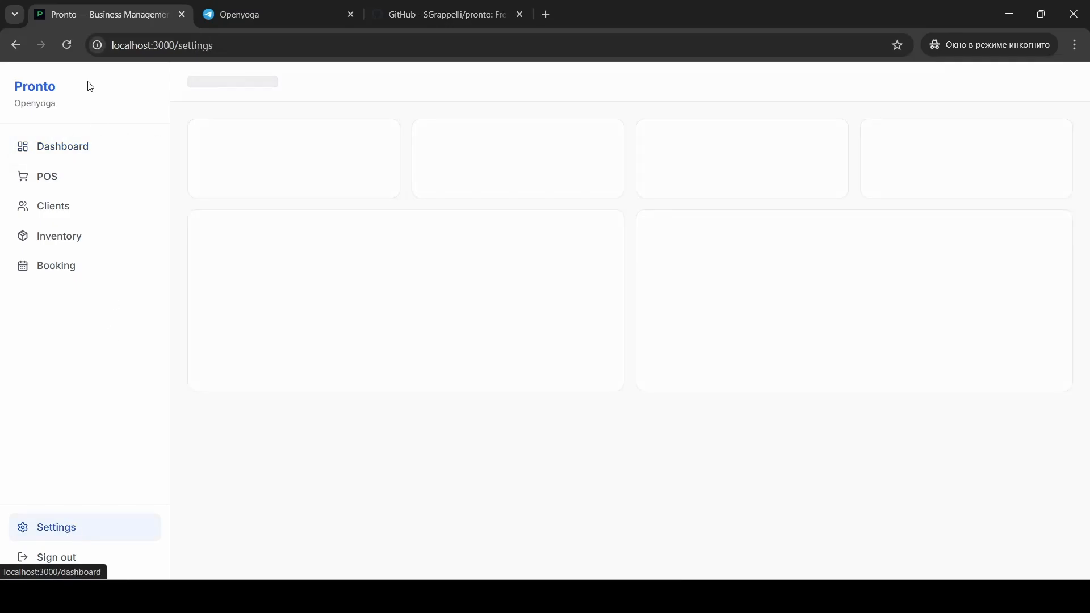
pyautogui.moveTo(77, 88); pyautogui.dragTo(17, 88)
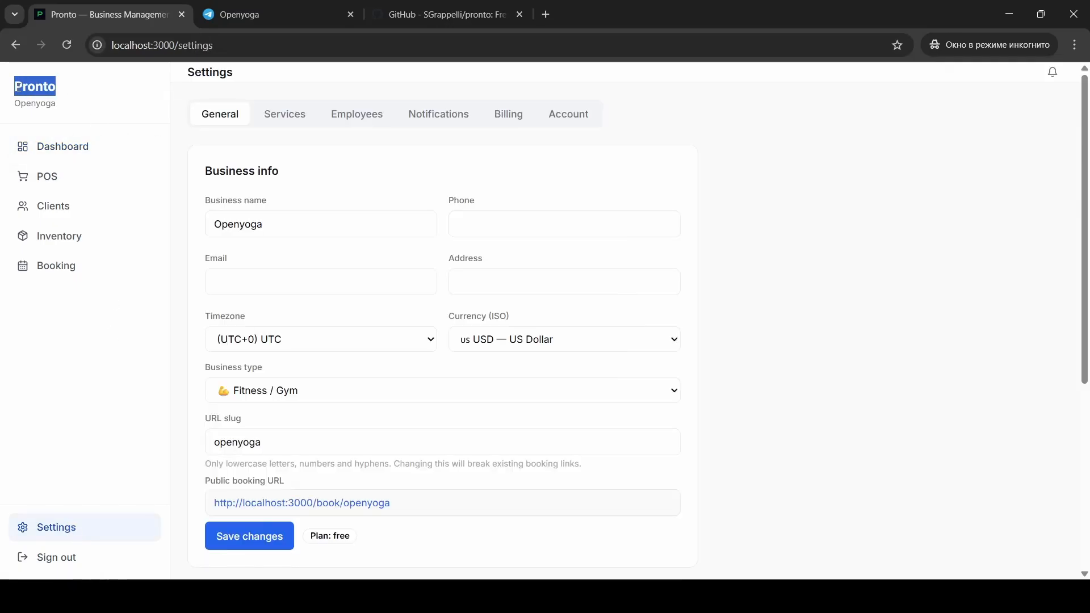
pyautogui.click(84, 94)
pyautogui.moveTo(269, 226); pyautogui.dragTo(215, 227)
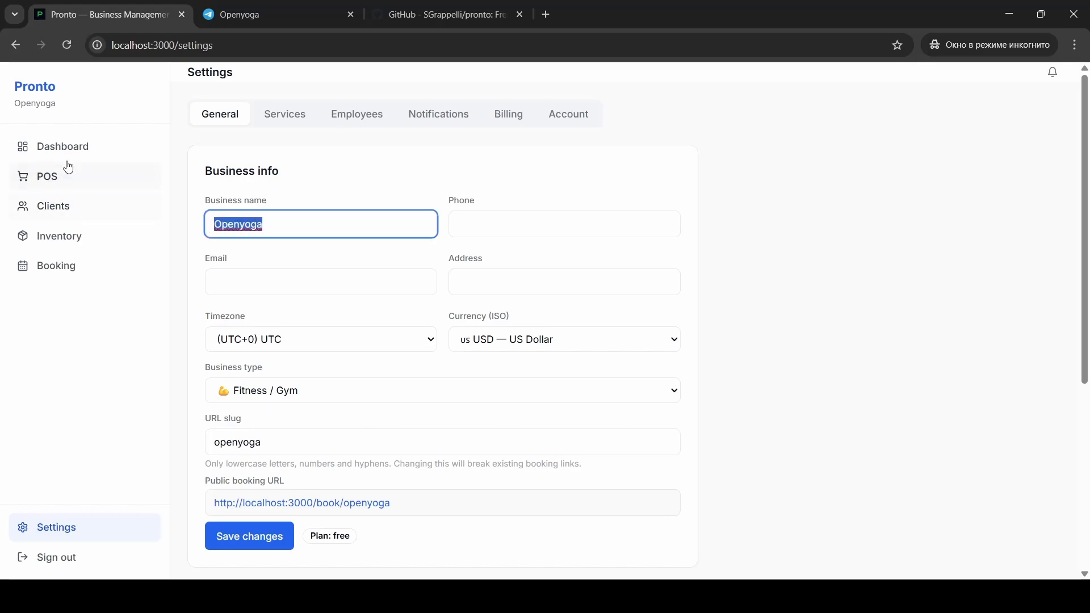
pyautogui.moveTo(61, 105); pyautogui.dragTo(15, 107)
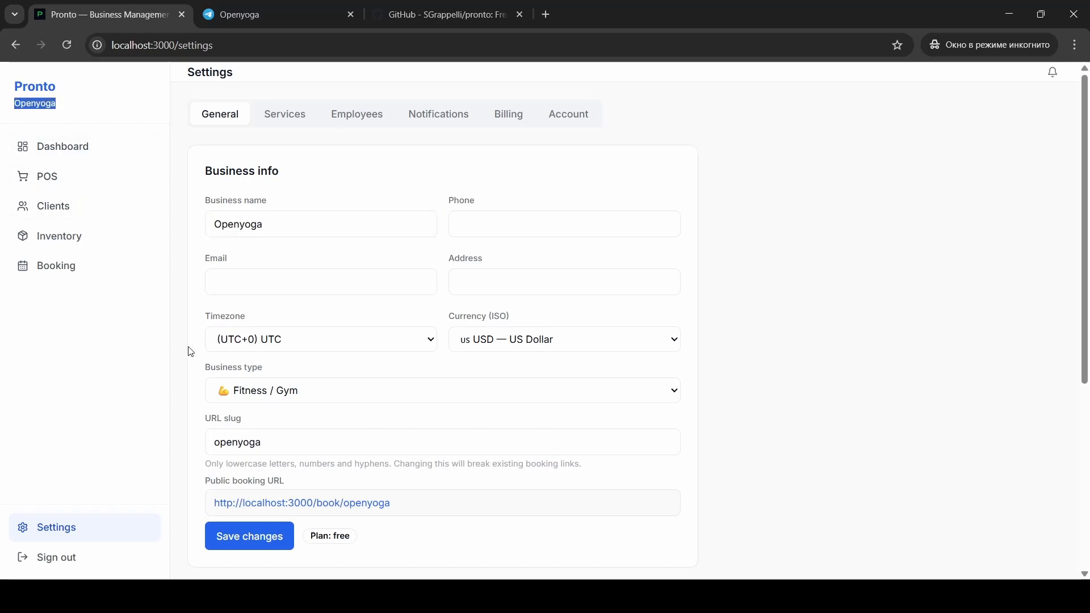
pyautogui.moveTo(244, 420); pyautogui.dragTo(198, 422)
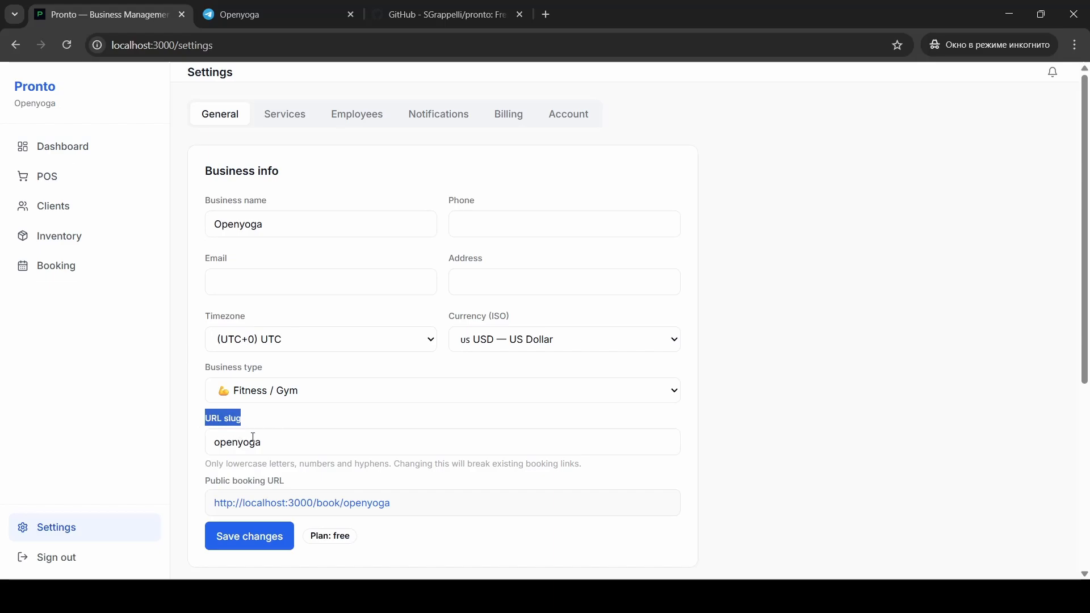
pyautogui.moveTo(263, 442); pyautogui.dragTo(212, 441)
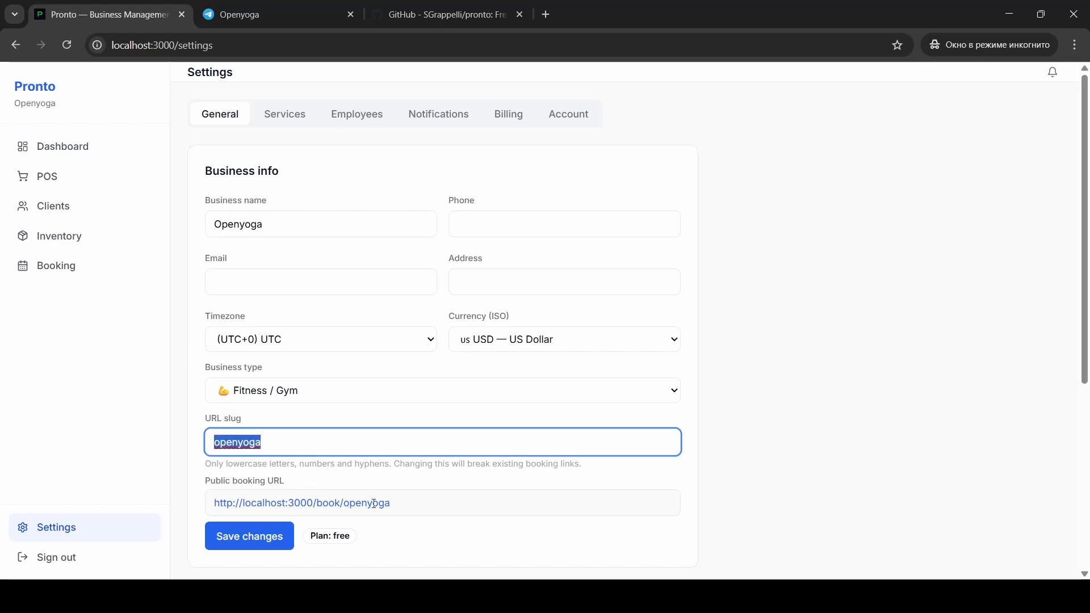
pyautogui.tripleClick(394, 503)
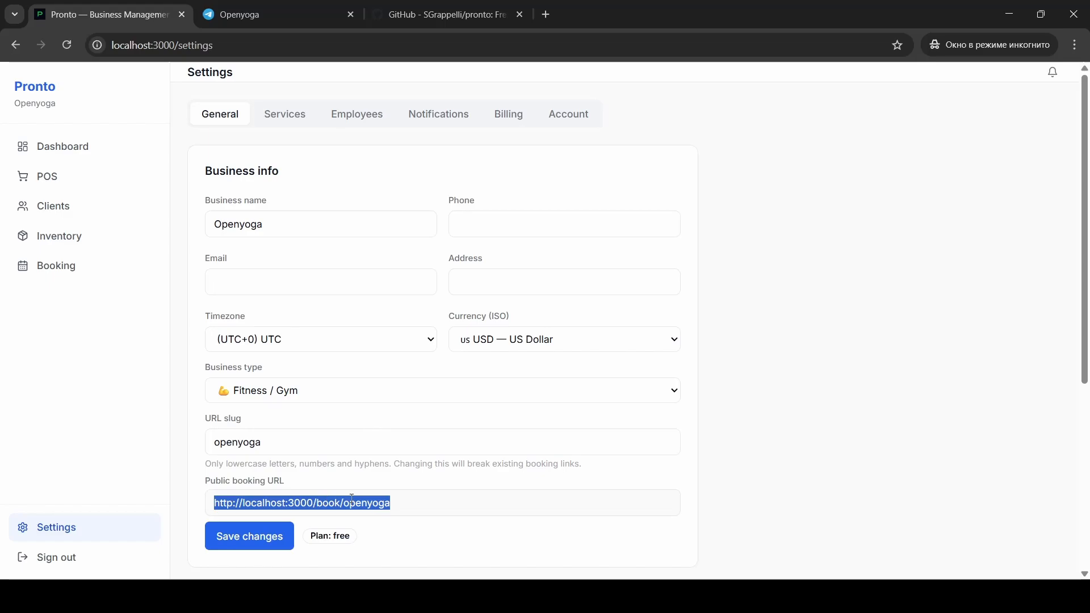
pyautogui.click(727, 431)
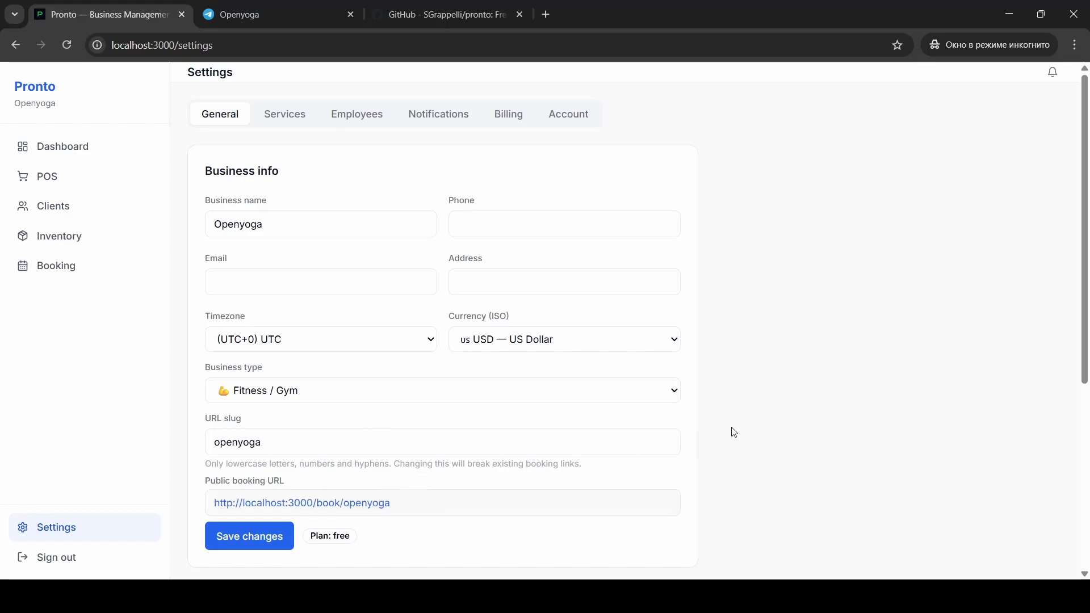
# Review the services list and the form for adding a service in the settings
pyautogui.click(283, 119)
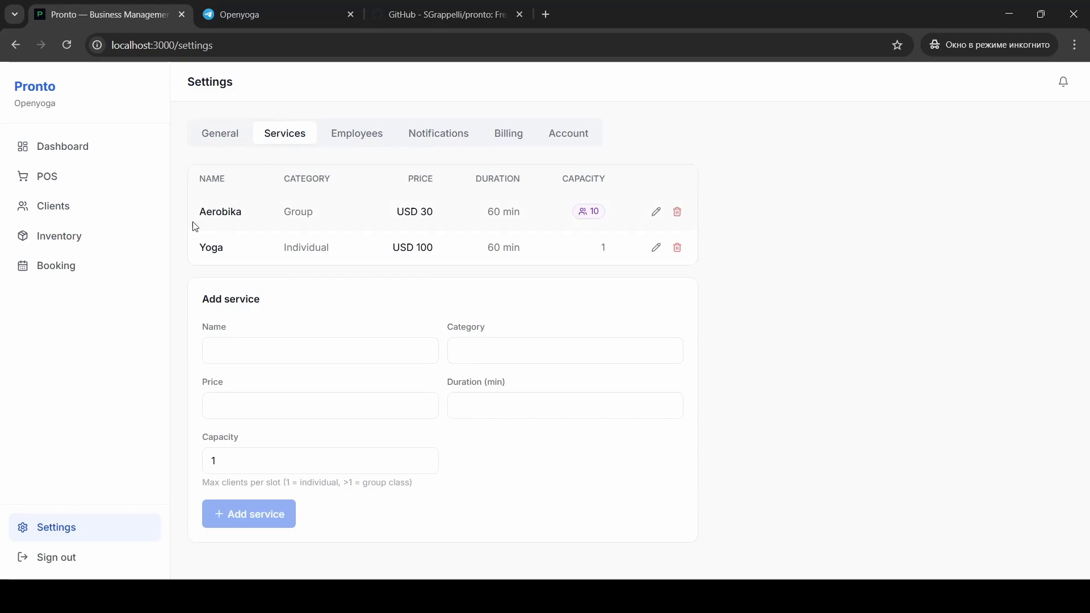
pyautogui.moveTo(194, 211); pyautogui.dragTo(672, 238)
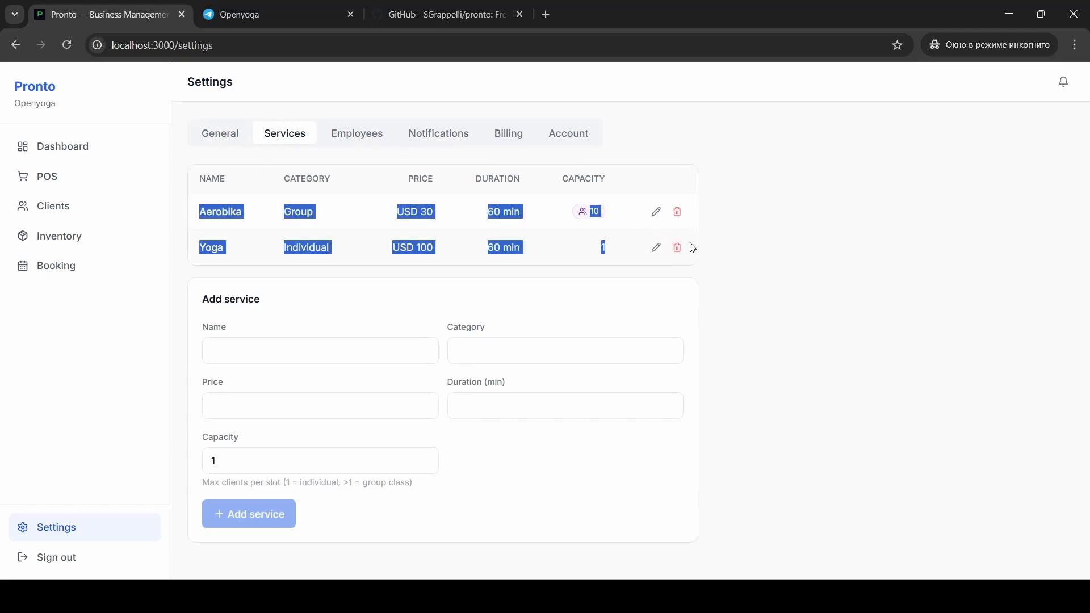
pyautogui.click(743, 248)
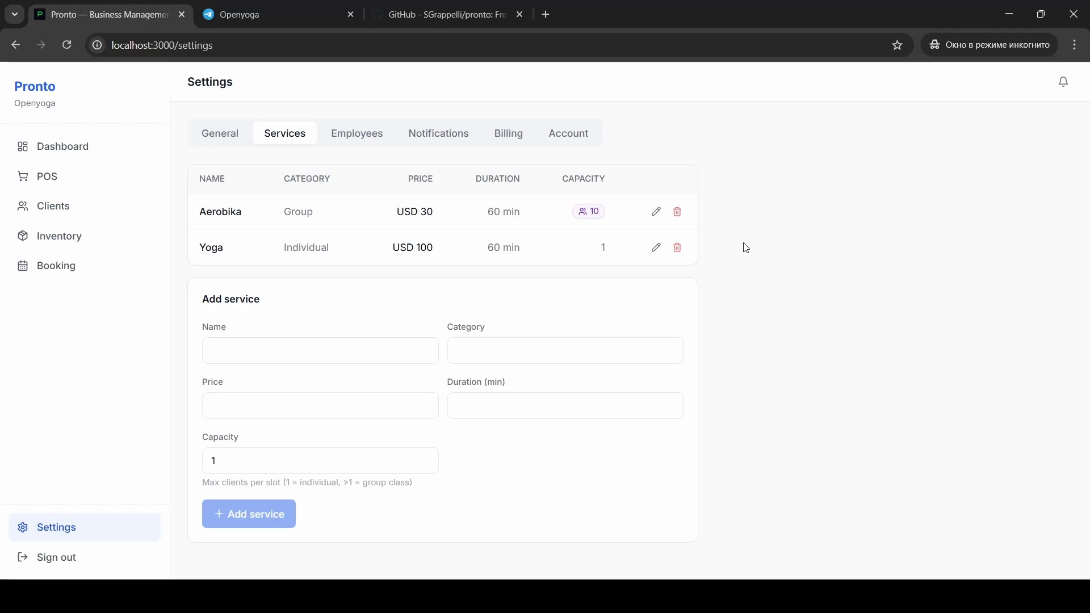
pyautogui.moveTo(296, 304); pyautogui.dragTo(193, 310)
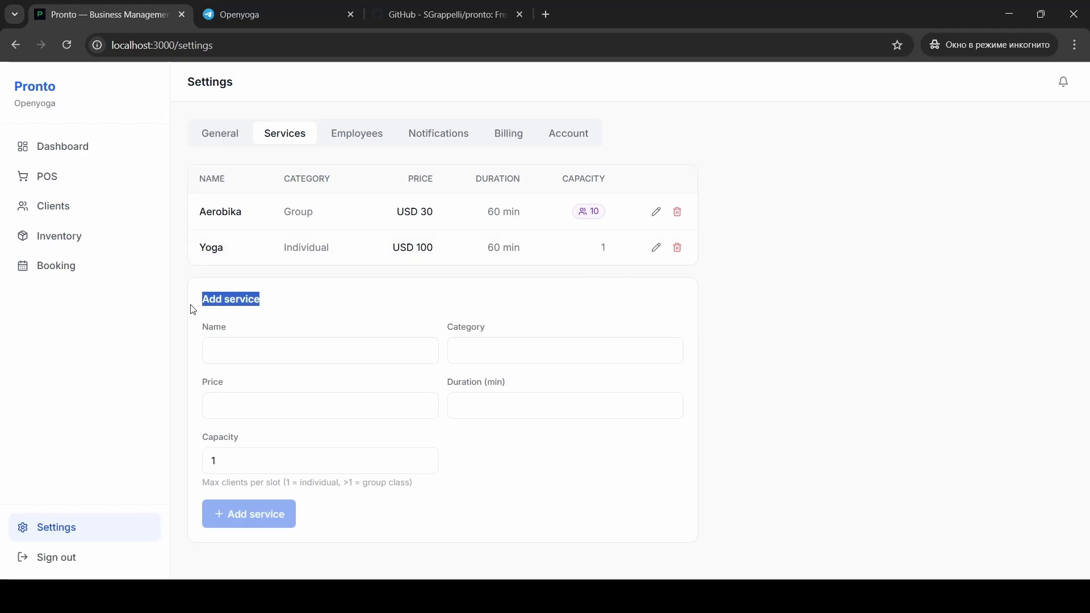
pyautogui.click(284, 300)
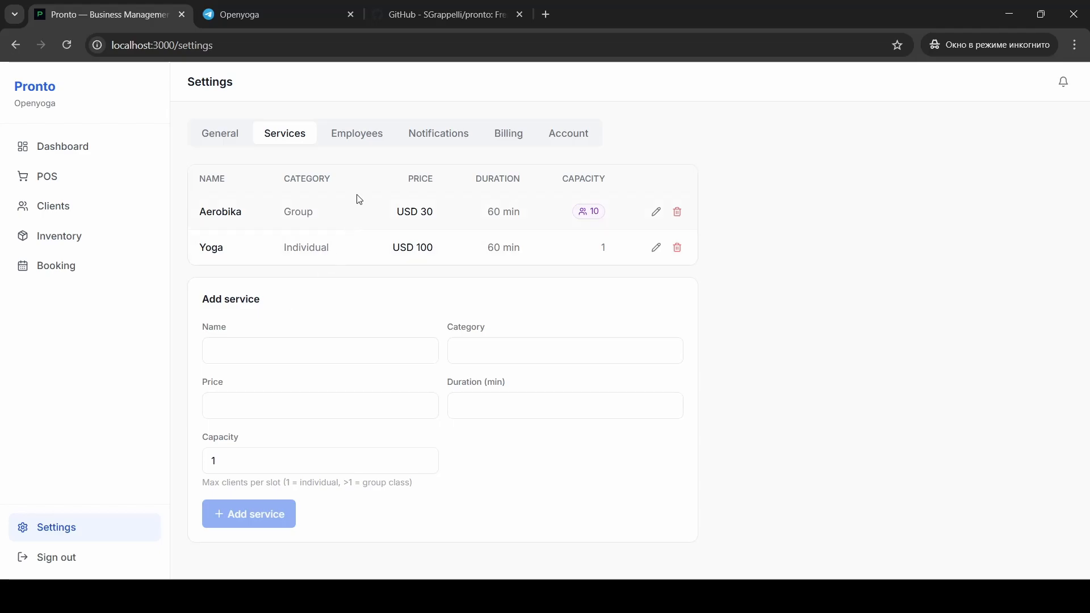
# Review the employees list and the form for adding an employee in the settings
pyautogui.click(366, 145)
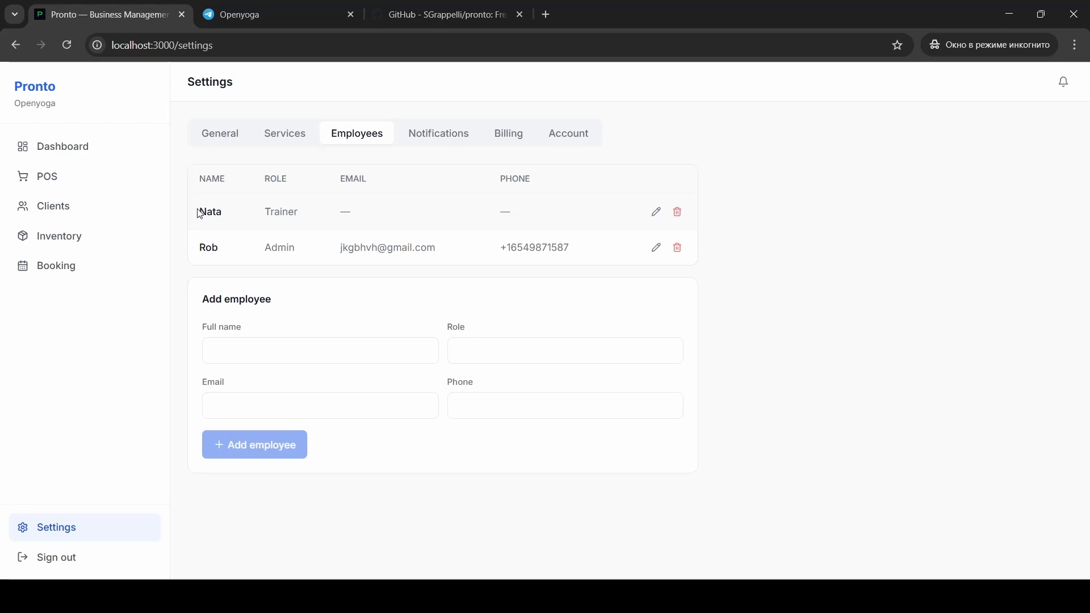
pyautogui.moveTo(198, 212); pyautogui.dragTo(732, 254)
pyautogui.click(732, 254)
pyautogui.moveTo(276, 304); pyautogui.dragTo(205, 305)
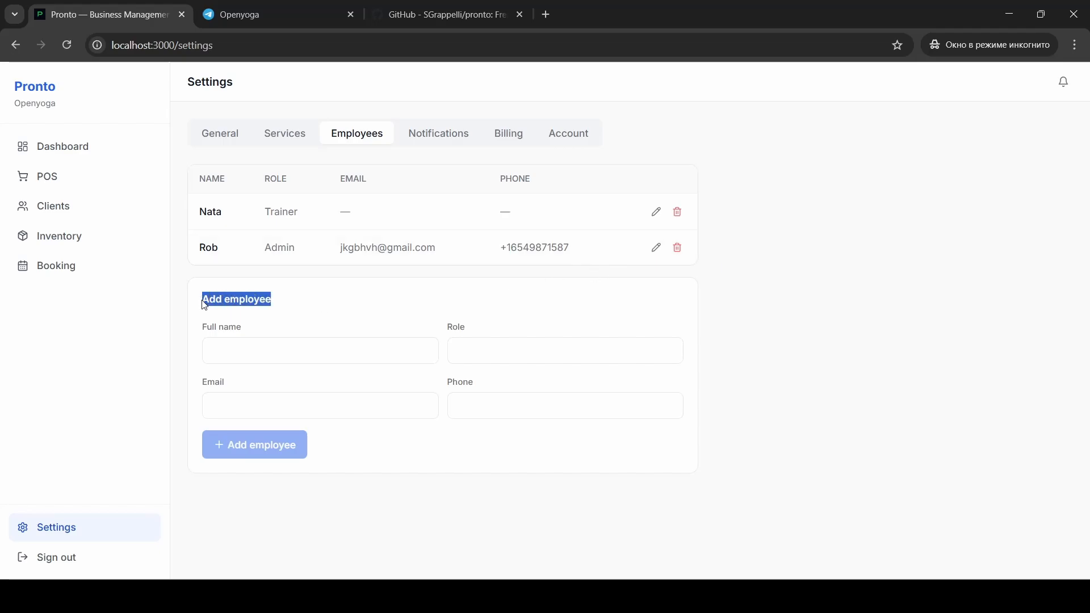
pyautogui.click(784, 276)
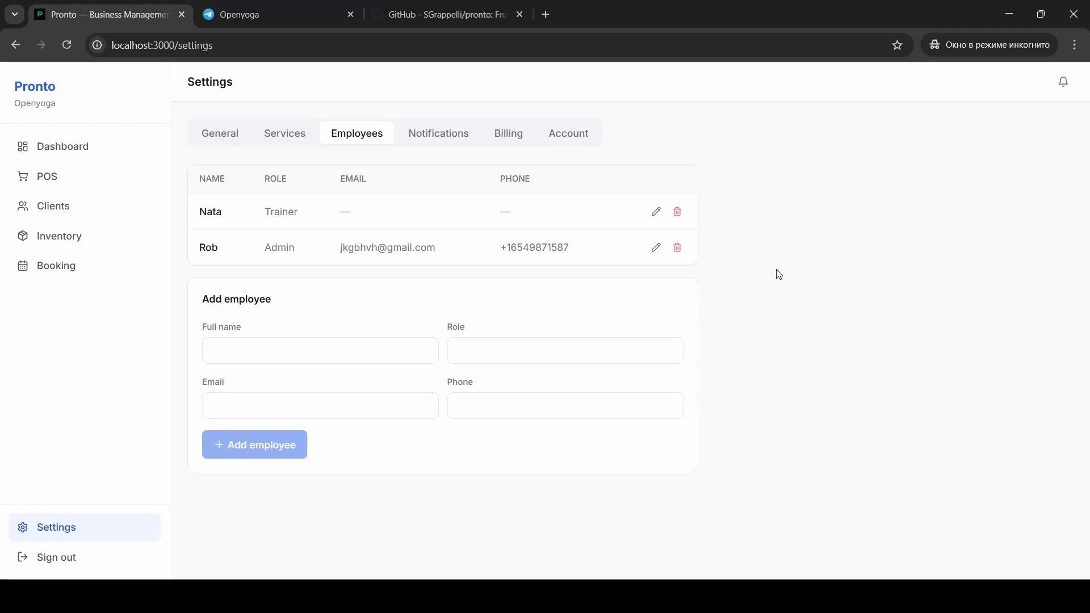
# Delete the Aerobika appointment on Thursday, May 7 at 03:00 PM from the booking calendar
pyautogui.click(67, 271)
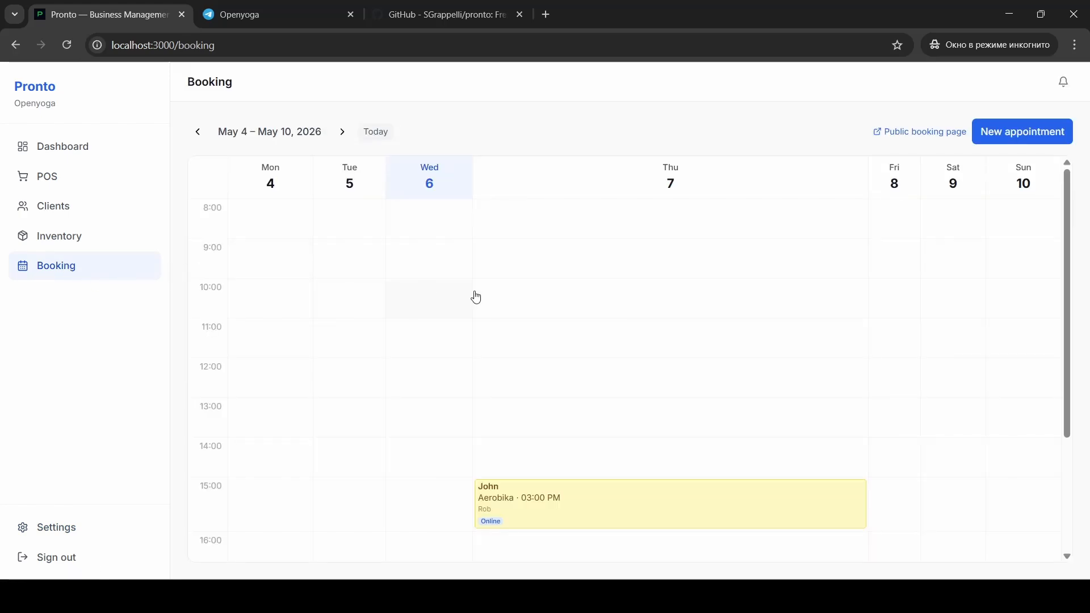
pyautogui.scroll(-2, 505, 298)
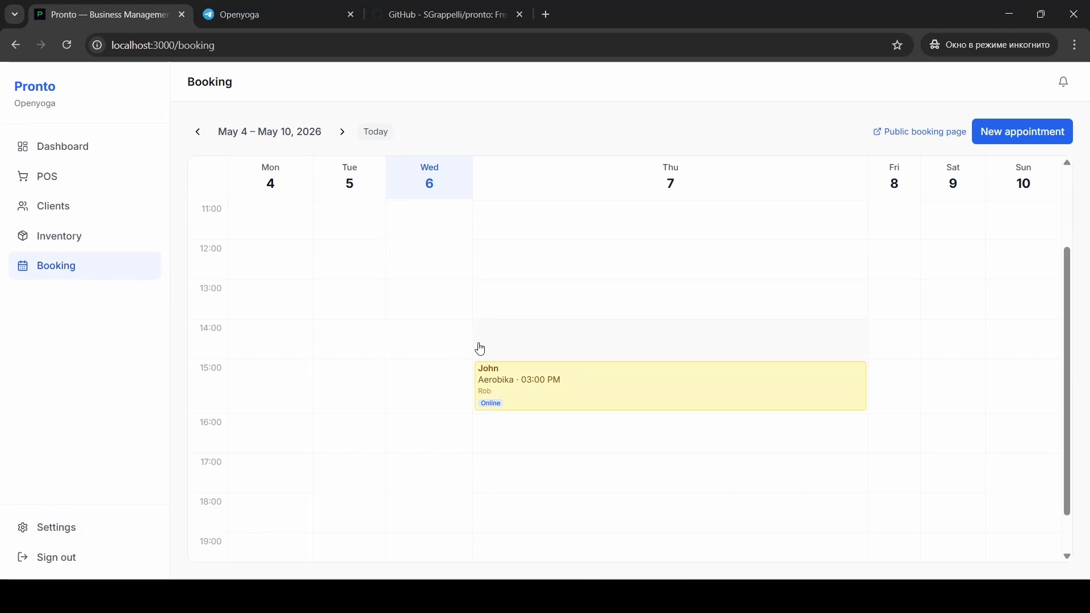
pyautogui.click(588, 387)
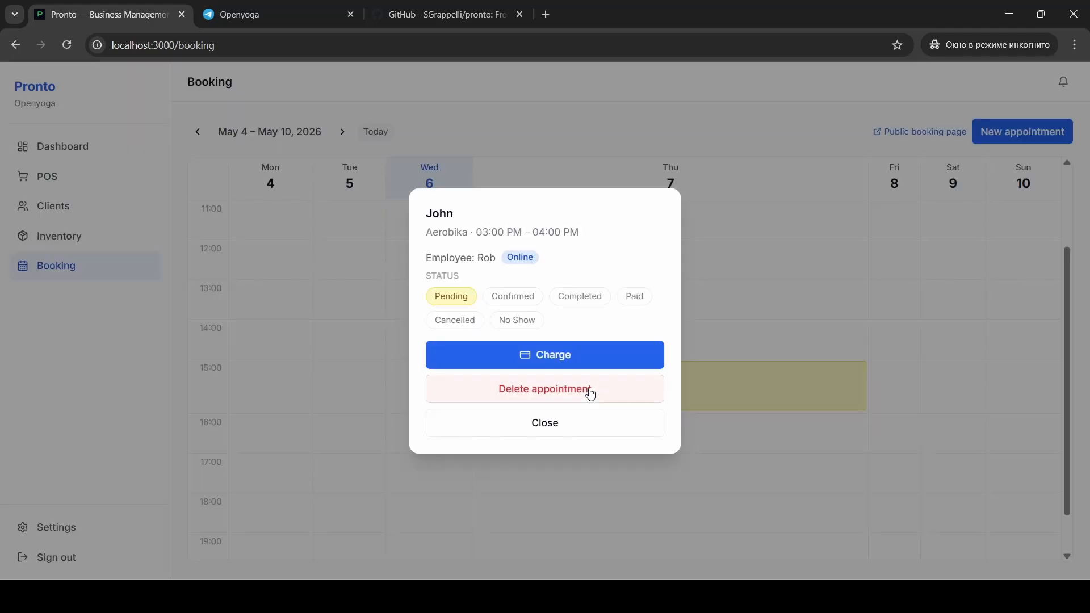
pyautogui.click(546, 393)
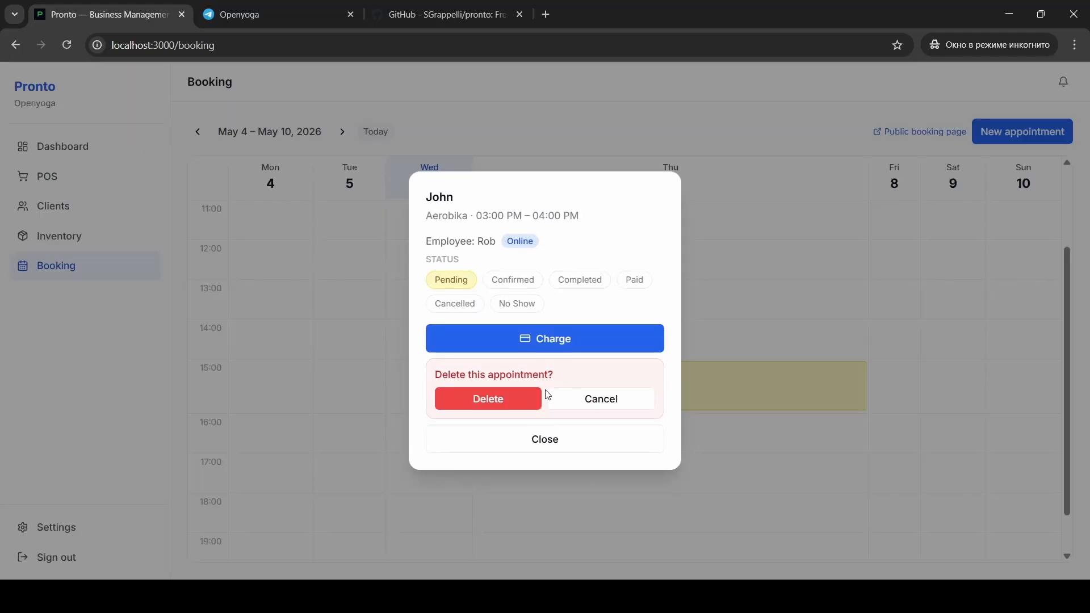
pyautogui.click(512, 404)
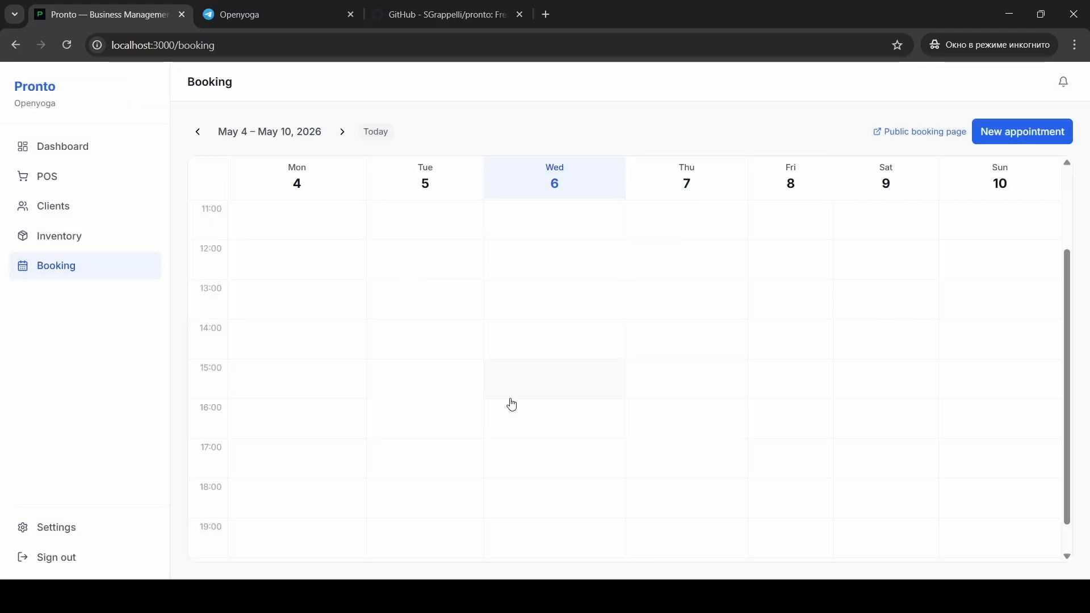
# Open the public booking page from the booking calendar and check its address slug and business name
pyautogui.click(928, 133)
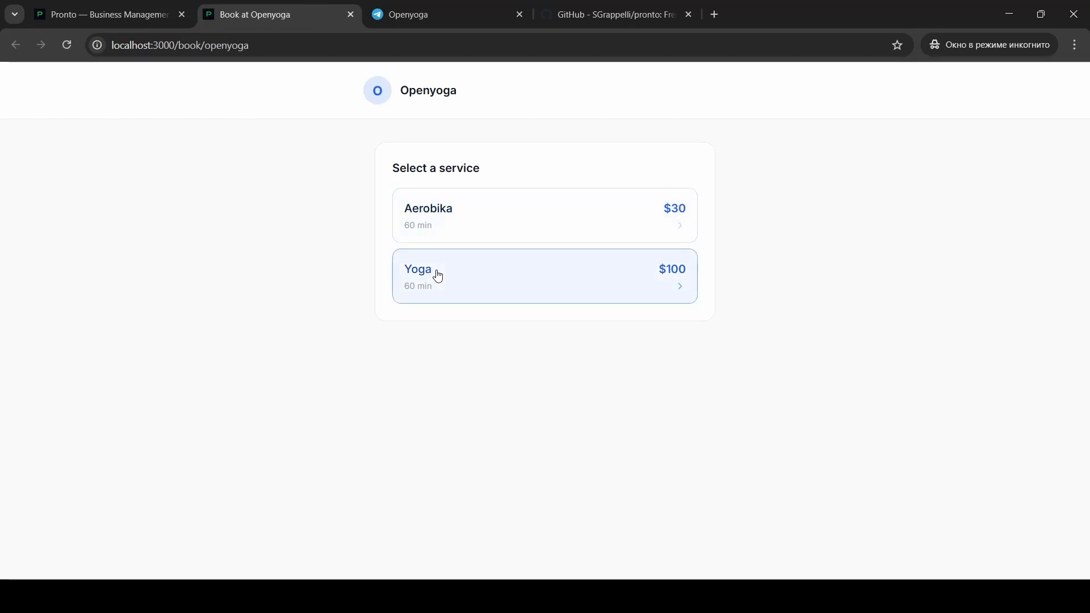
pyautogui.moveTo(249, 46); pyautogui.dragTo(210, 48)
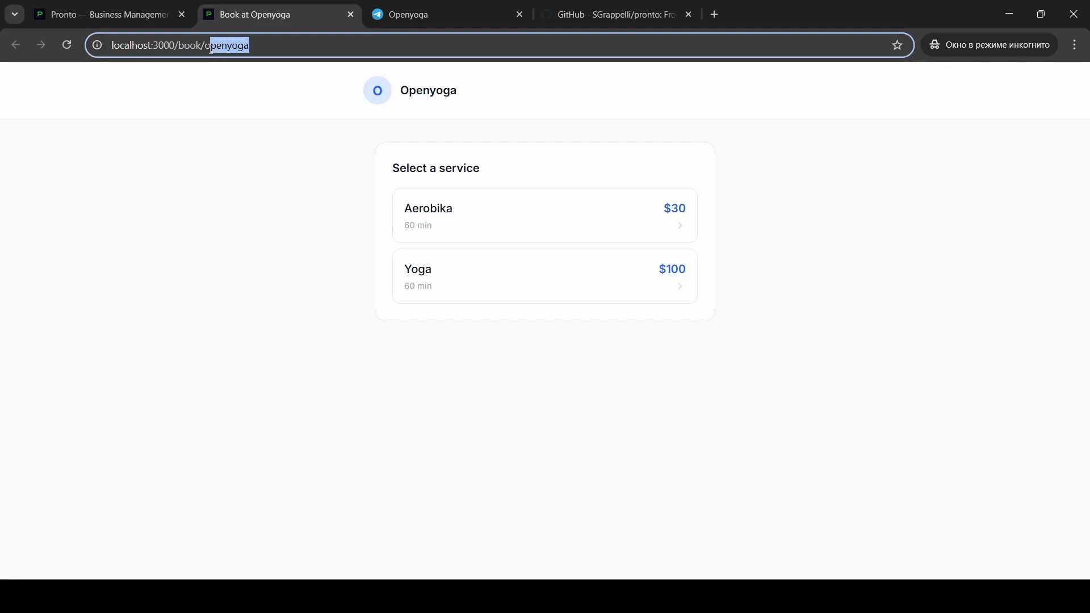
pyautogui.moveTo(492, 96); pyautogui.dragTo(407, 104)
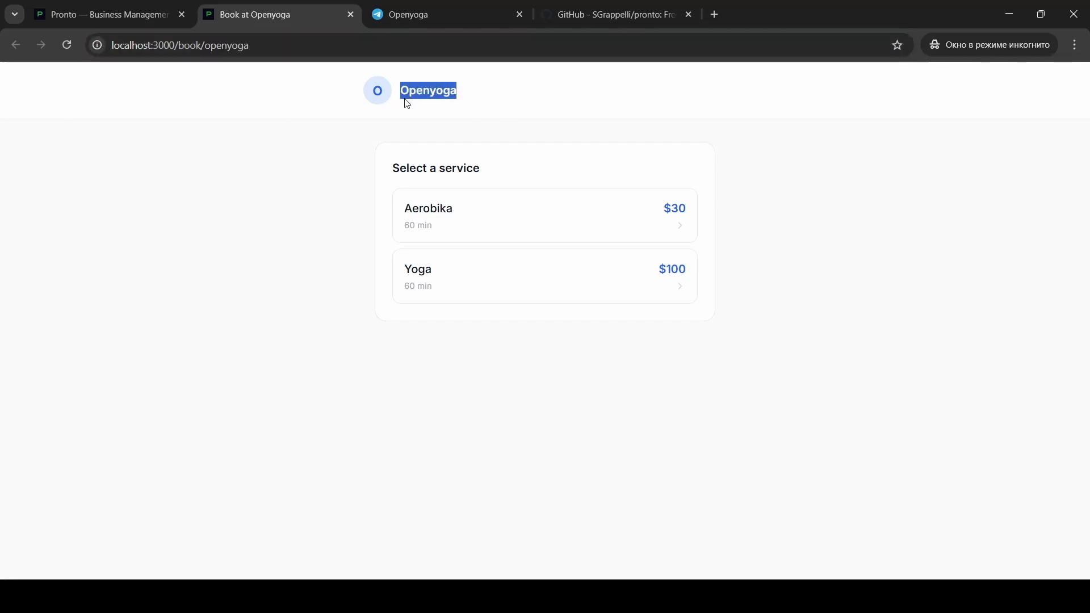
# Choose the Yoga service with the first named specialist on 2026-05-07 at 15:00 and continue to the contact details
pyautogui.click(491, 276)
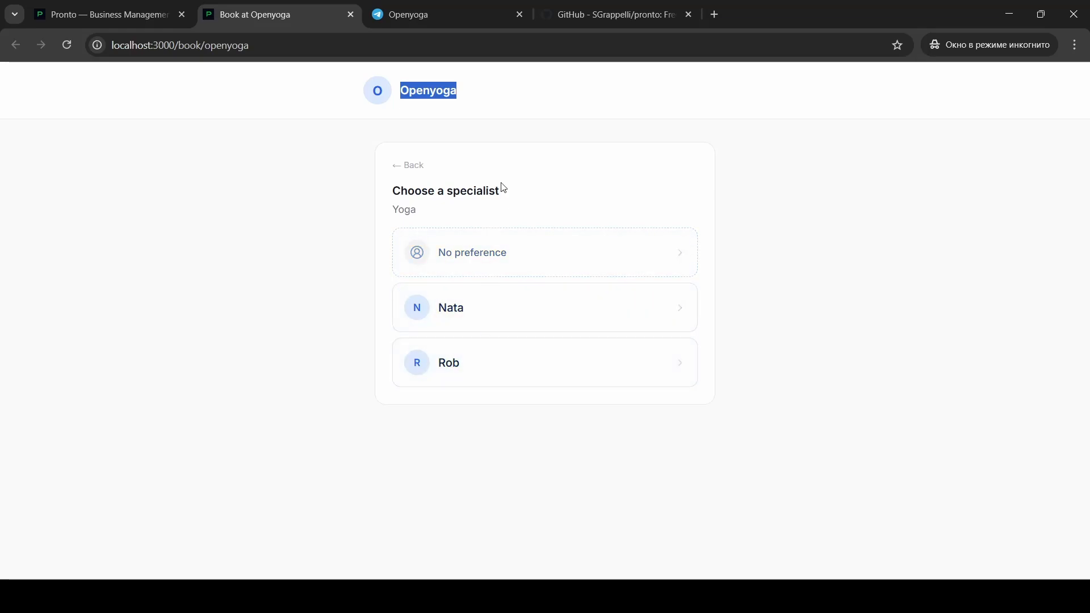
pyautogui.moveTo(501, 191); pyautogui.dragTo(393, 196)
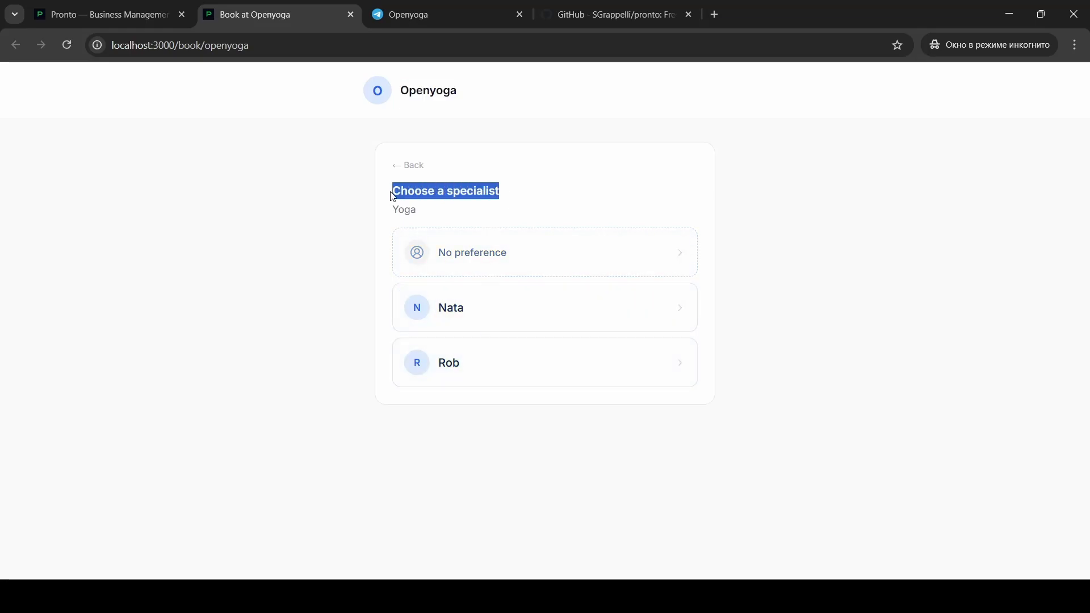
pyautogui.click(506, 316)
pyautogui.click(502, 257)
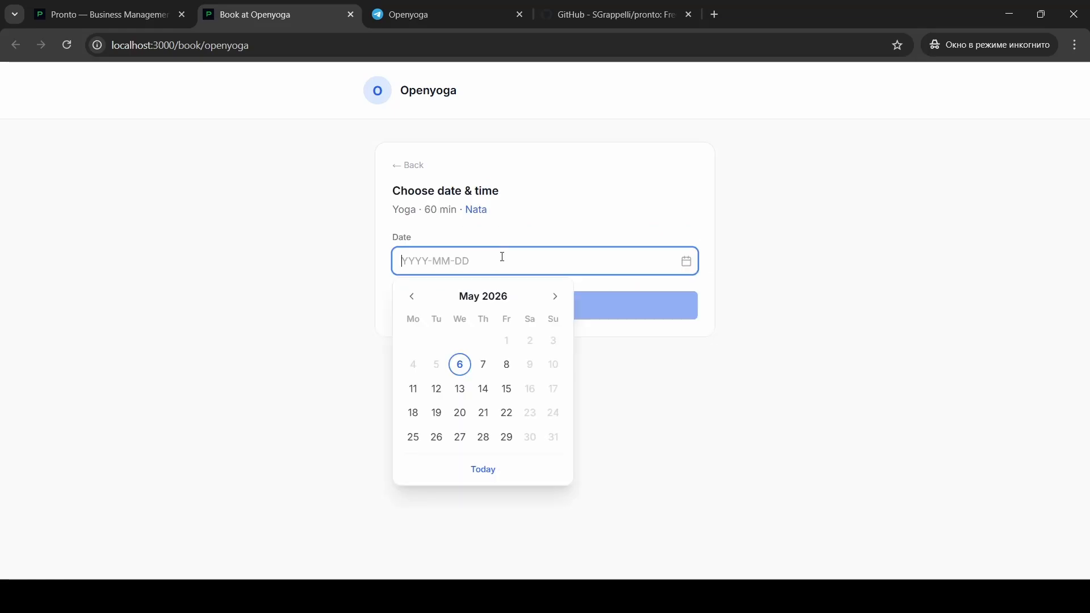
pyautogui.click(490, 369)
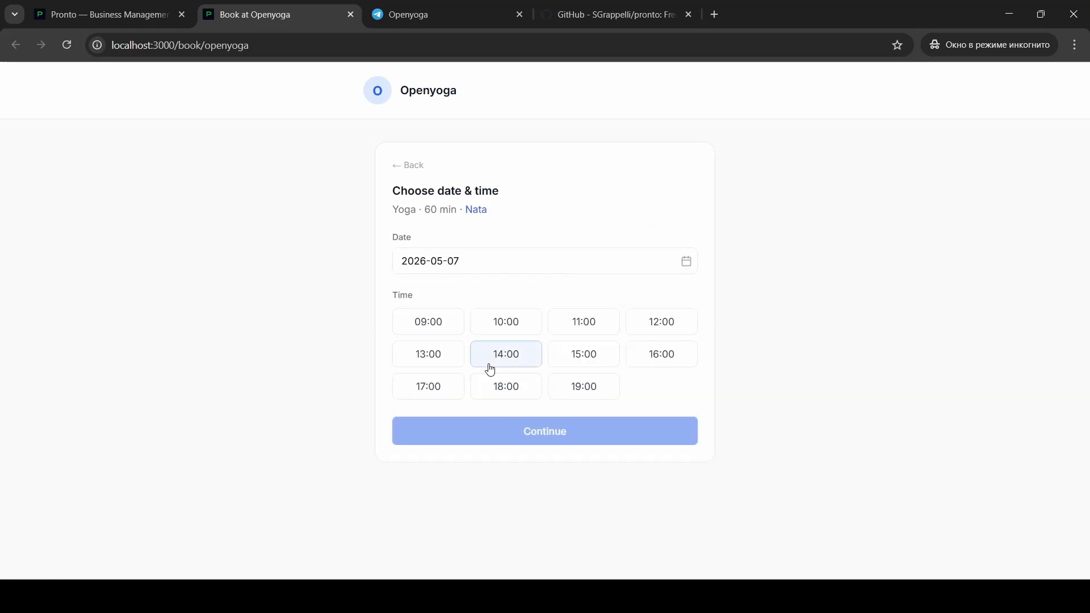
pyautogui.click(576, 358)
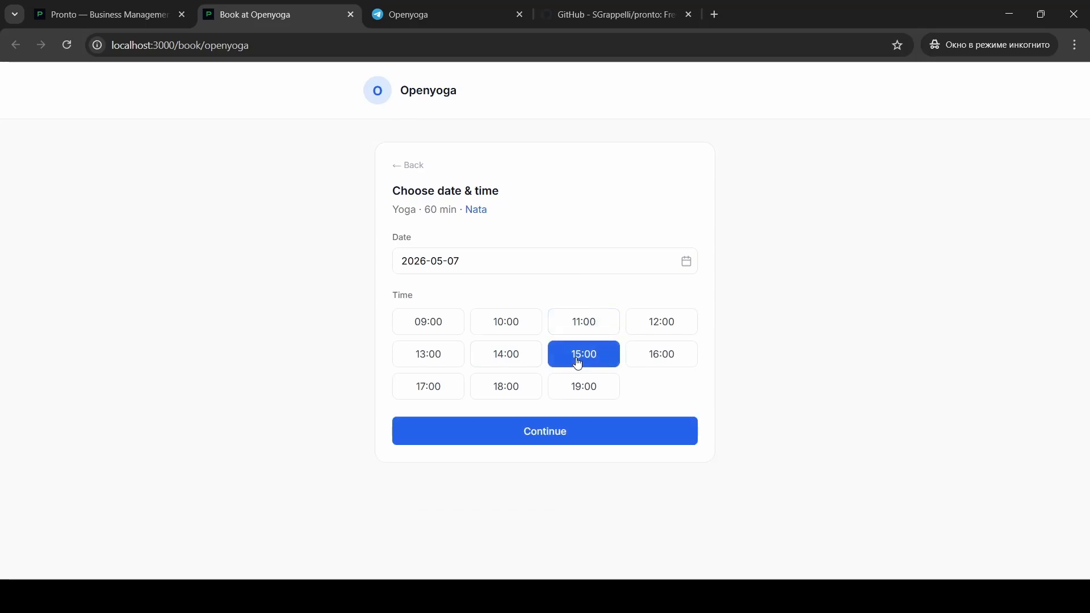
pyautogui.click(551, 445)
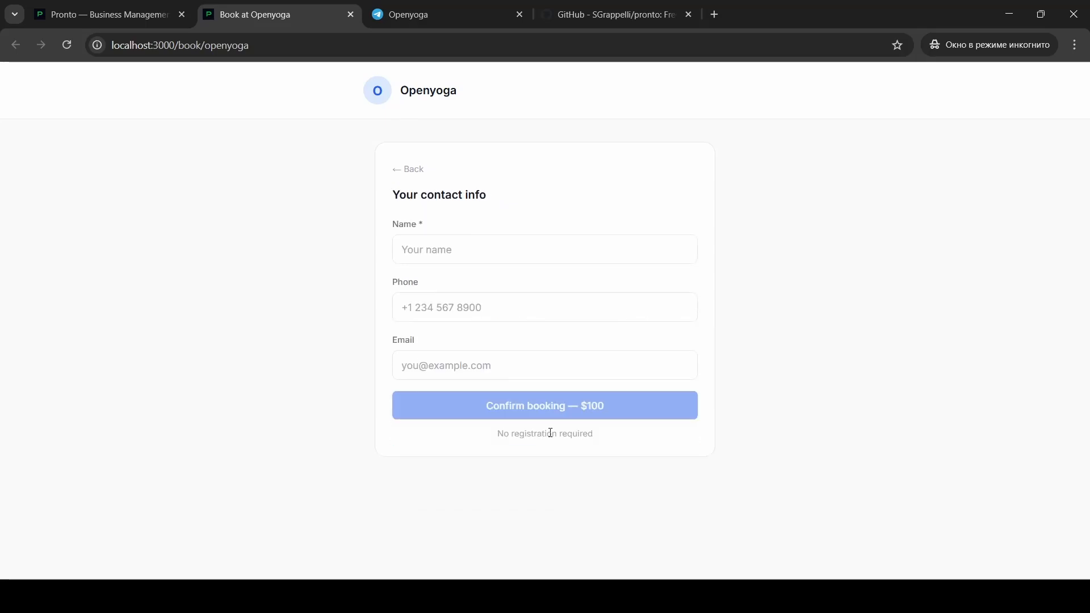
# Fill in the client's name and e-mail, leave the phone number empty, and confirm the Yoga booking
pyautogui.click(464, 250)
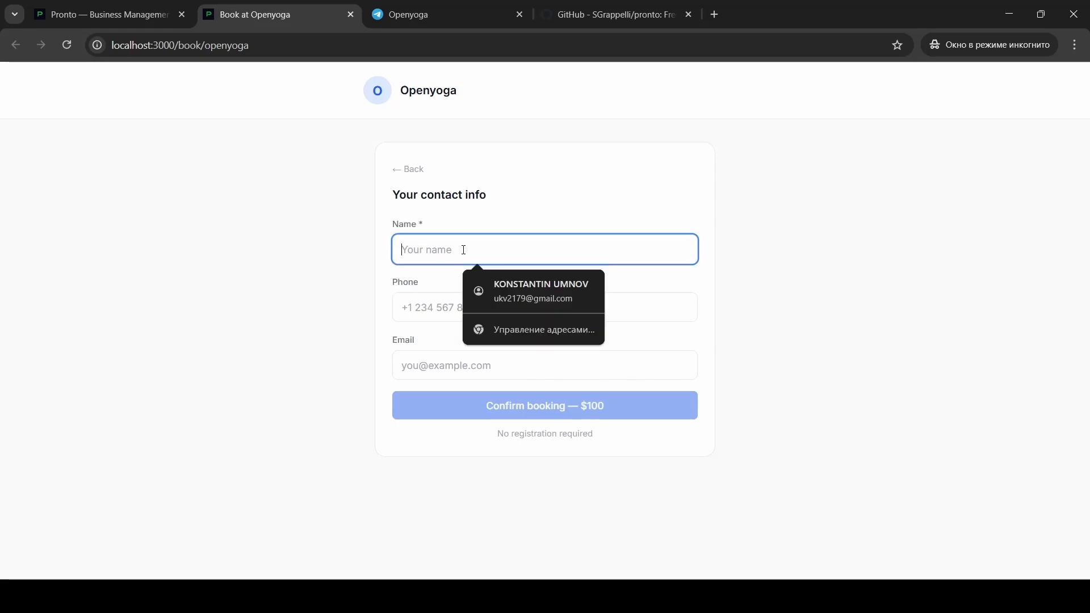
pyautogui.write('Tim')
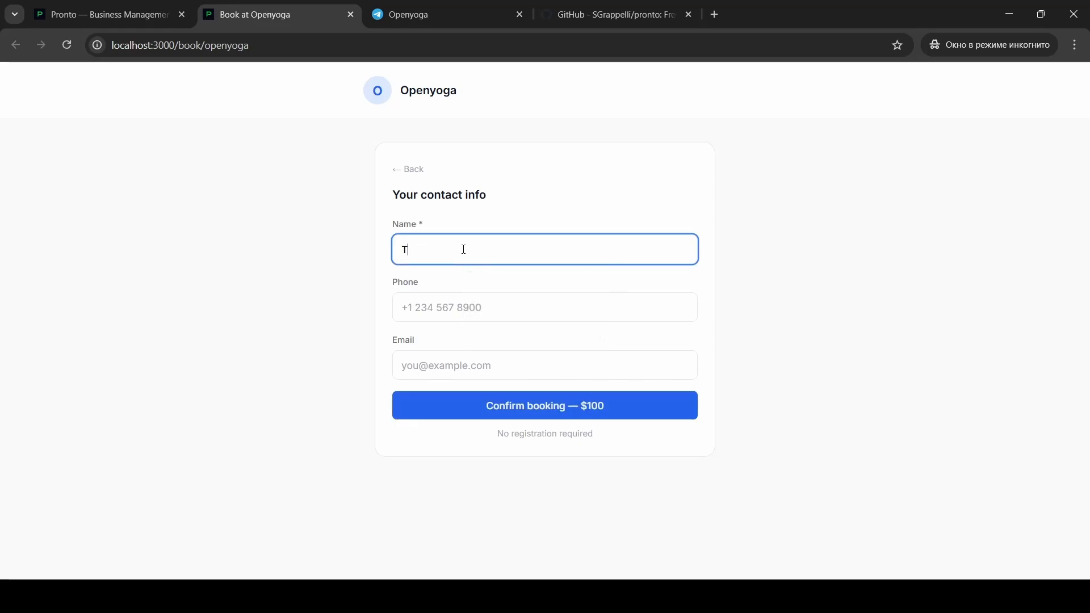
pyautogui.click(476, 374)
pyautogui.click(499, 403)
pyautogui.moveTo(480, 307); pyautogui.dragTo(383, 319)
pyautogui.press('BackSpace')
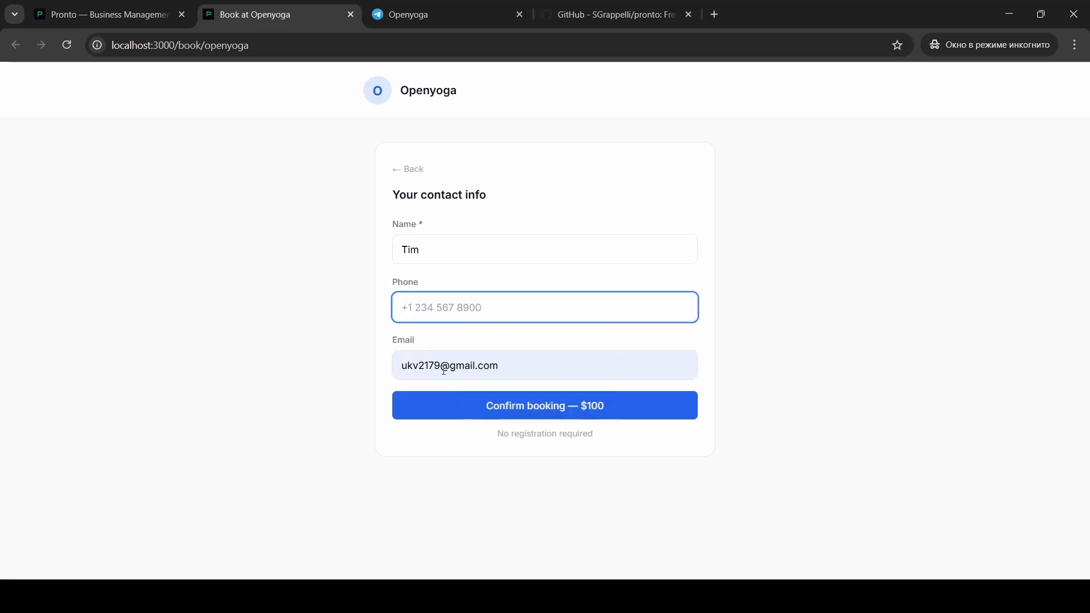
pyautogui.moveTo(442, 369); pyautogui.dragTo(421, 366)
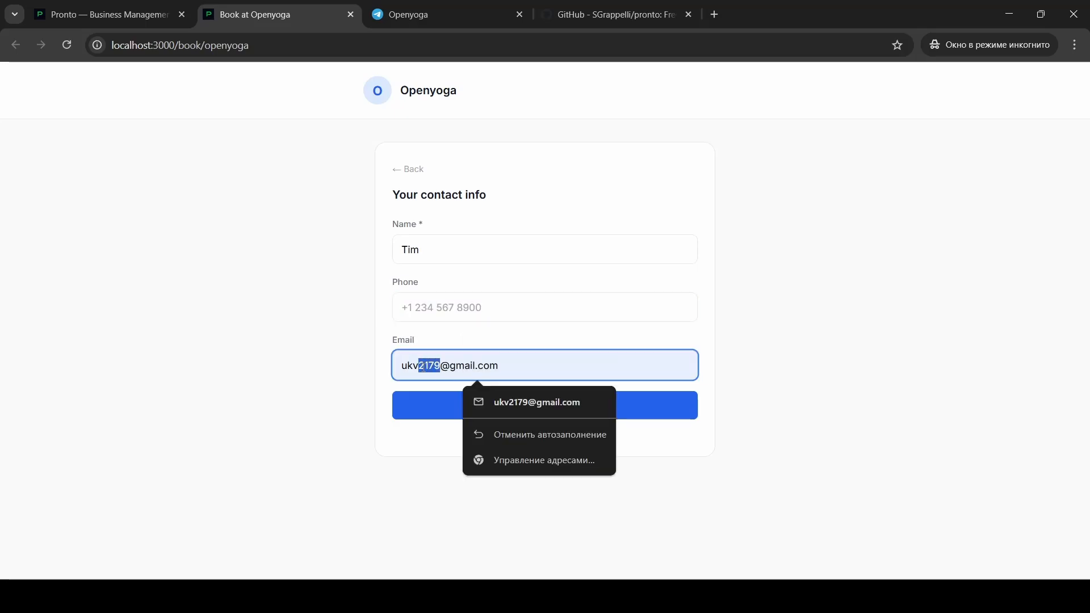
pyautogui.write('fghydjy')
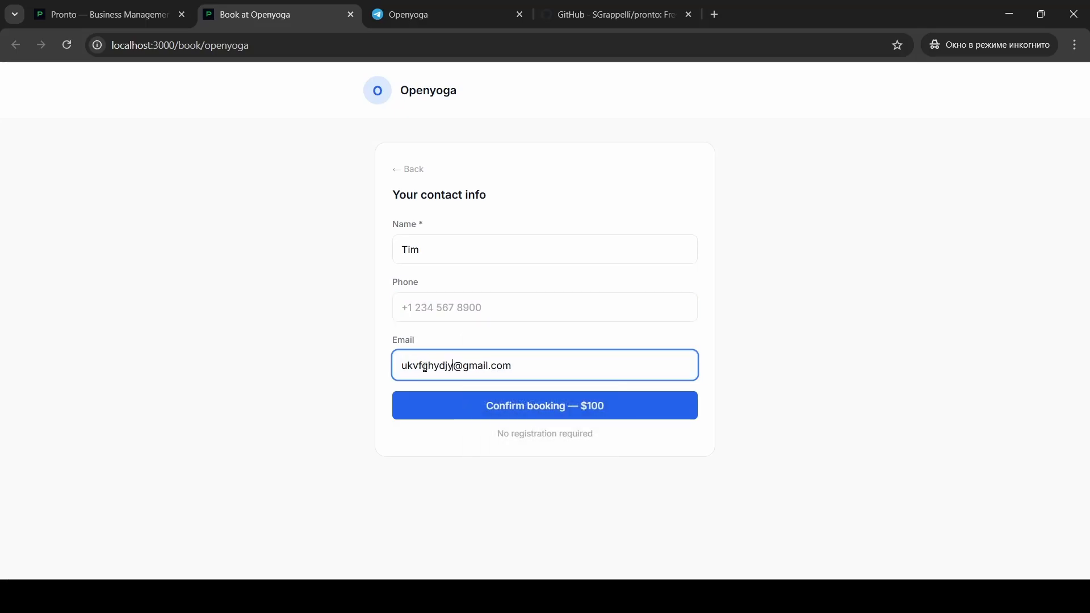
pyautogui.click(518, 411)
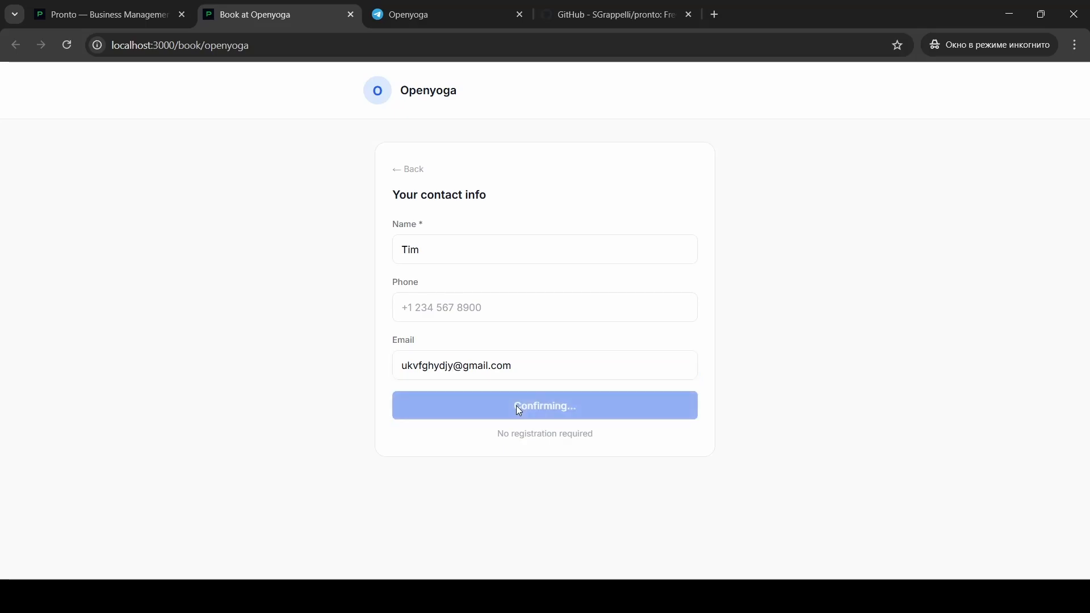
pyautogui.moveTo(477, 227); pyautogui.dragTo(660, 274)
pyautogui.click(684, 271)
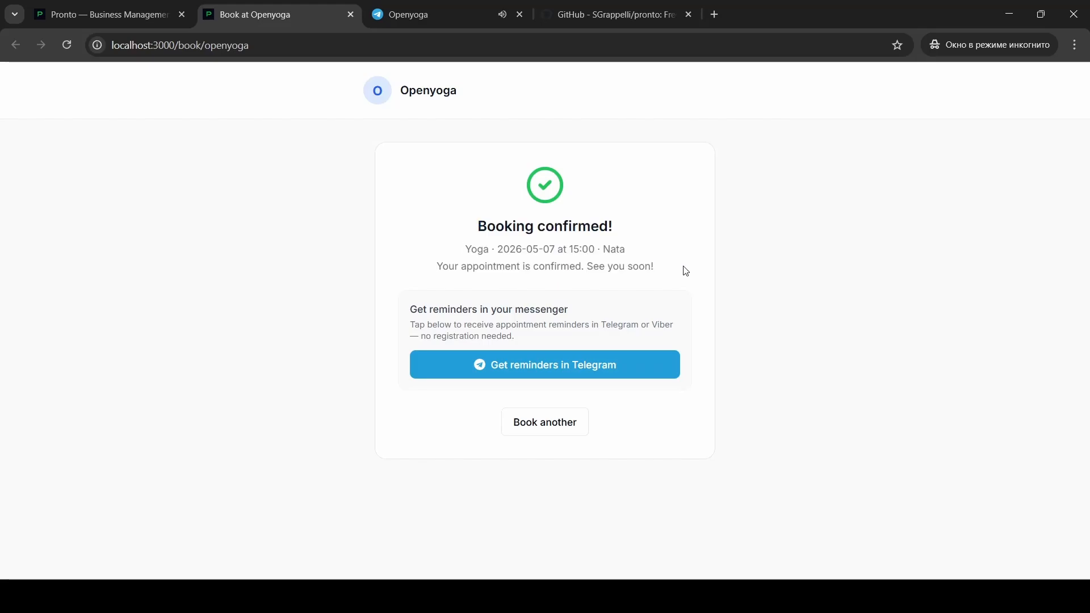
# Switch to Telegram Web and check the new Yoga booking notification in the Openyoga bot chat
pyautogui.click(453, 23)
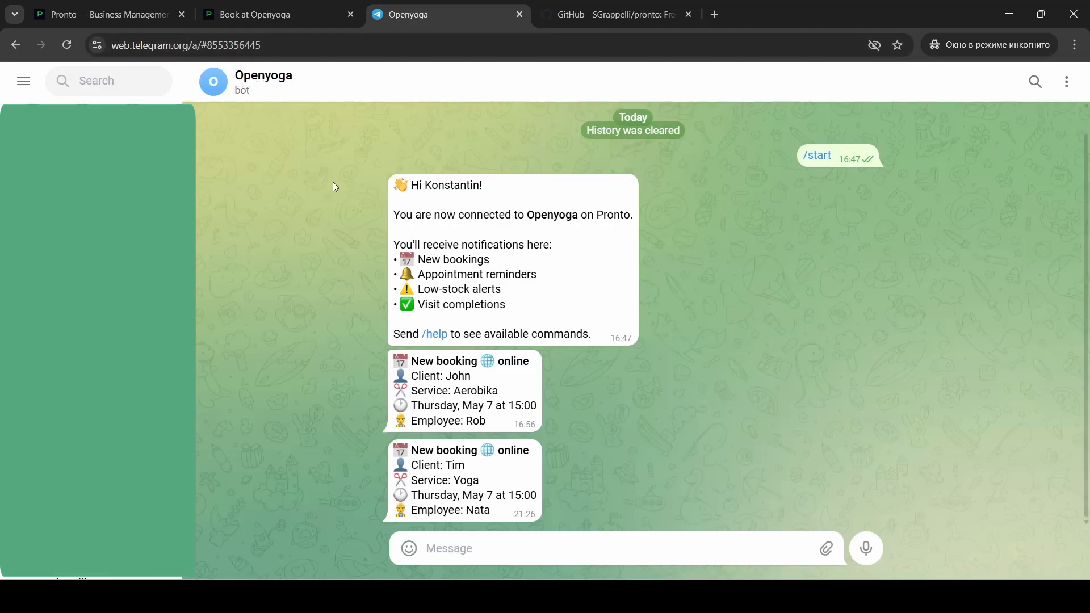
pyautogui.moveTo(409, 453); pyautogui.dragTo(517, 522)
pyautogui.click(648, 474)
# Review the messenger reminder offer on the booking confirmation, open its Telegram bot link and close that page again
pyautogui.click(268, 17)
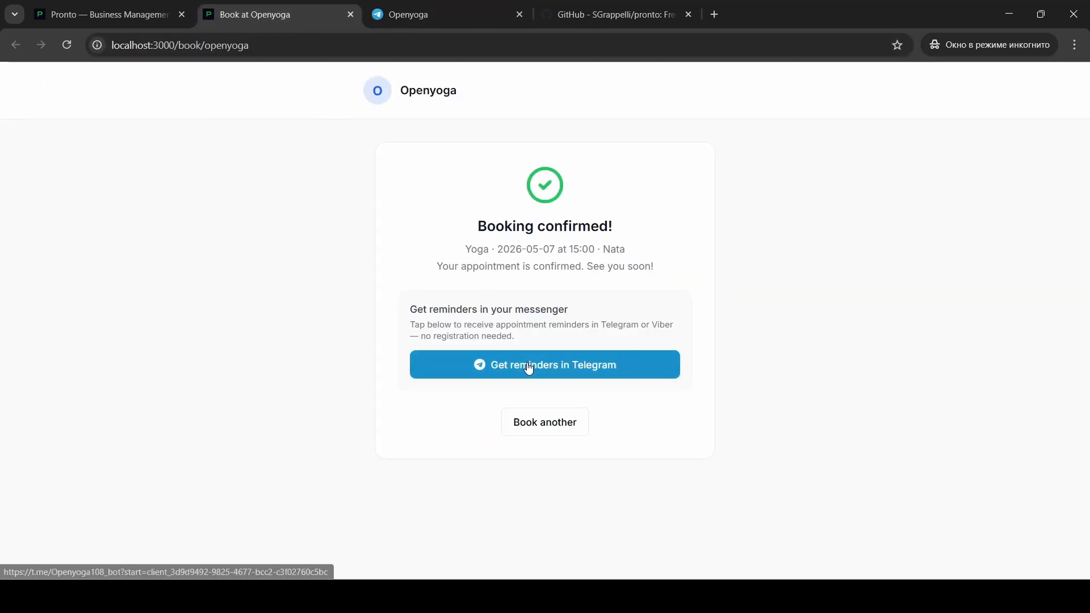
pyautogui.moveTo(410, 309); pyautogui.dragTo(514, 337)
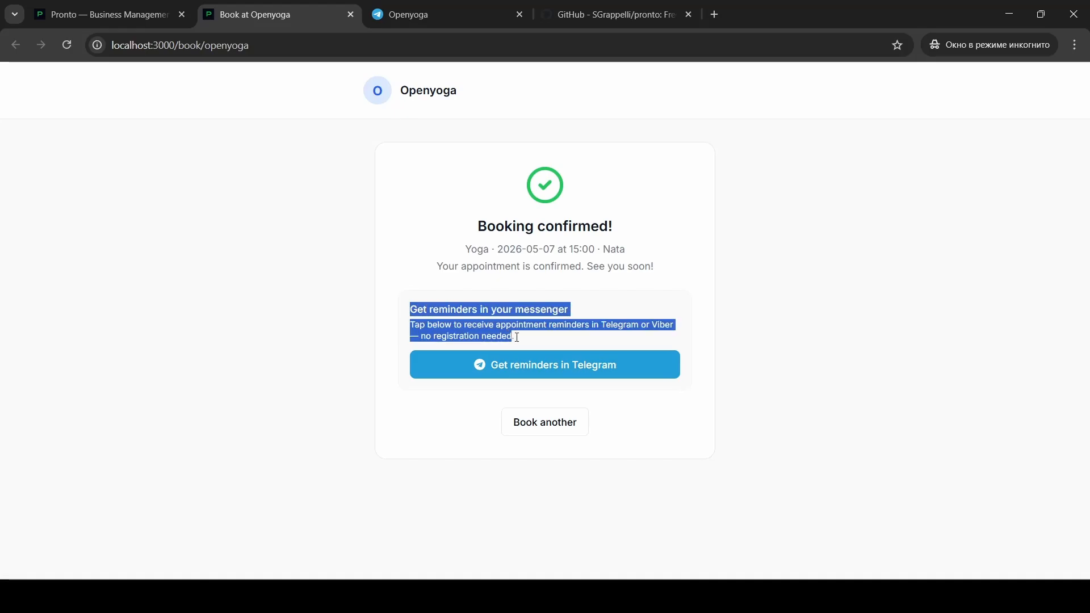
pyautogui.click(541, 338)
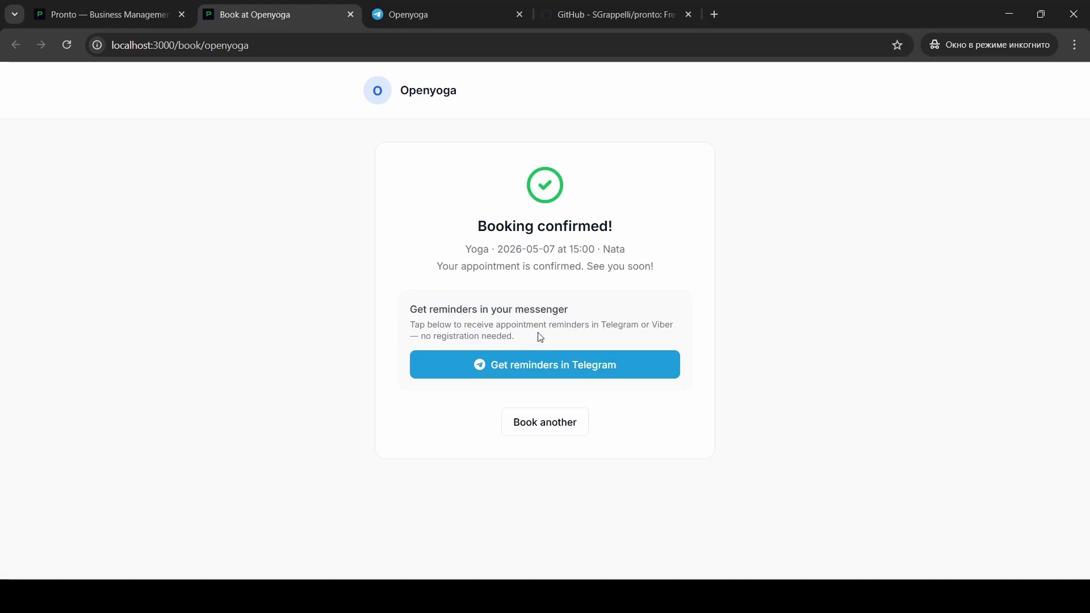
pyautogui.click(530, 367)
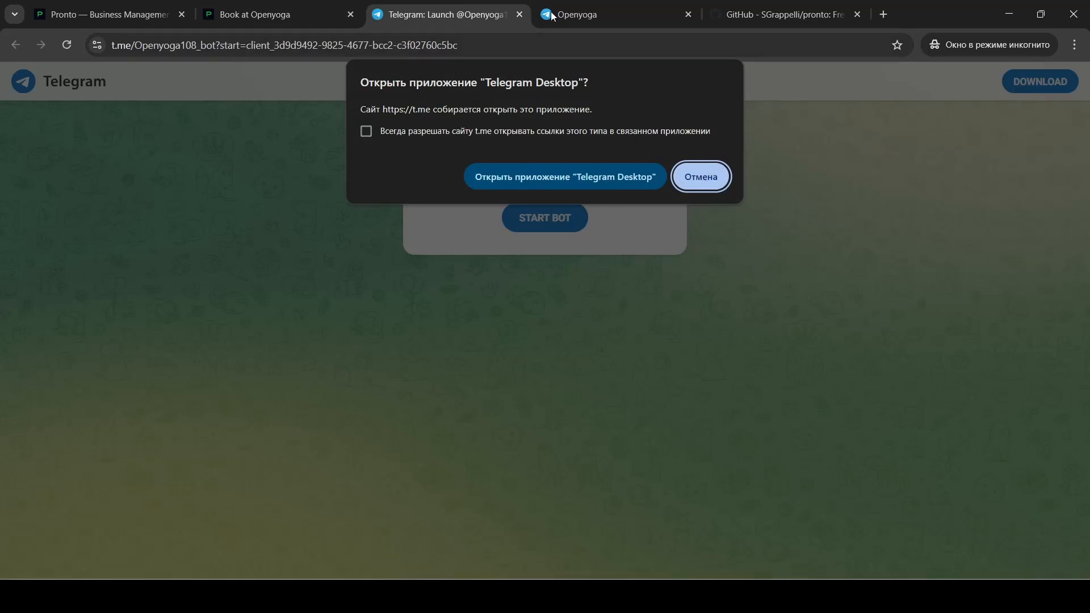
pyautogui.click(520, 15)
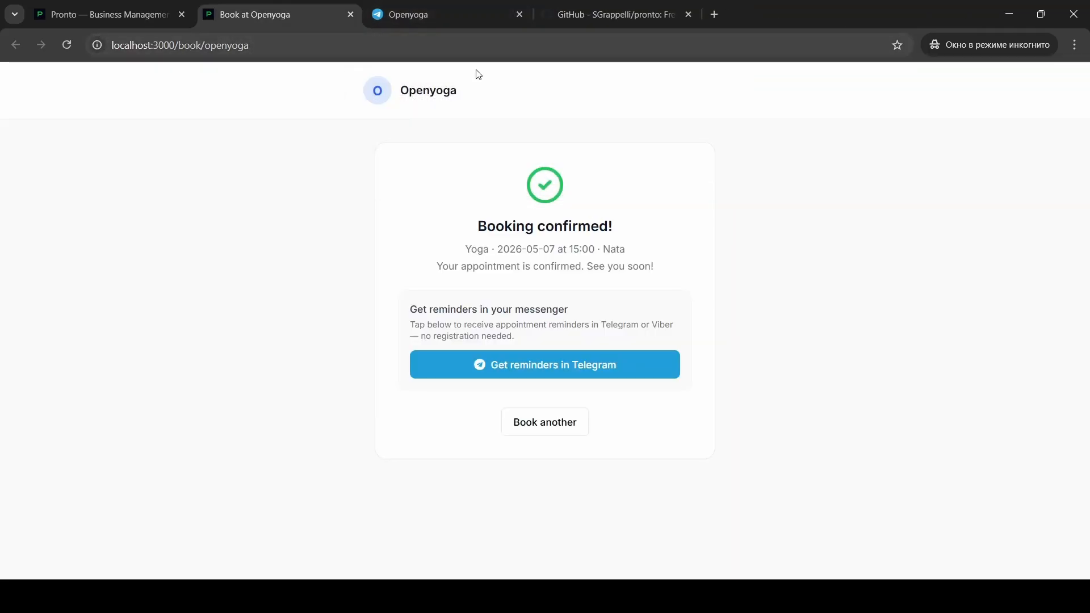
# Switch to Pronto's booking calendar, refresh the May 4 – May 10 week and start charging Thursday's Yoga appointment
pyautogui.click(121, 15)
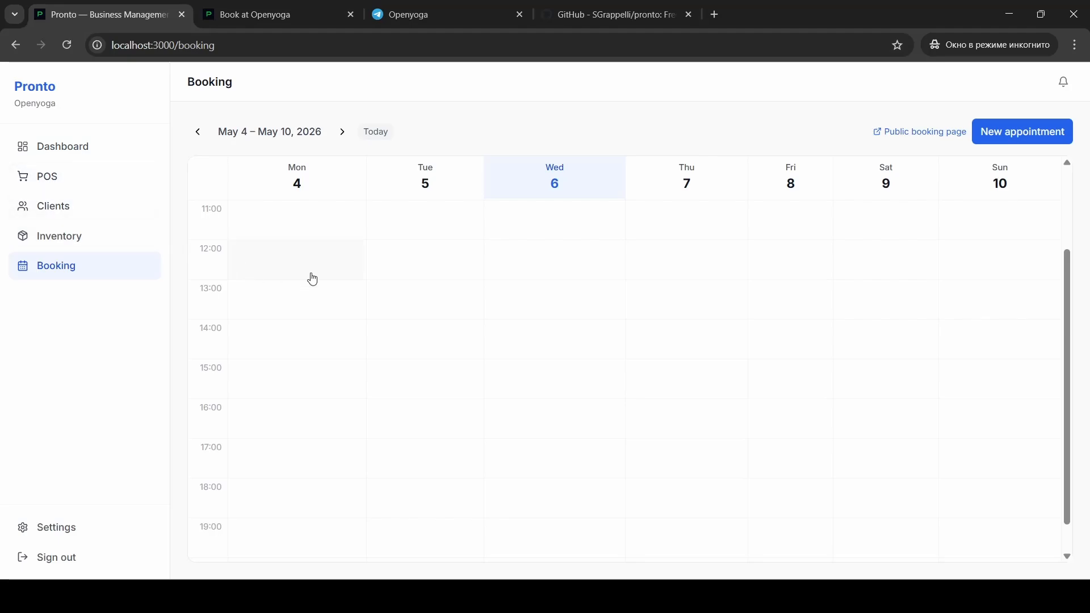
pyautogui.click(344, 135)
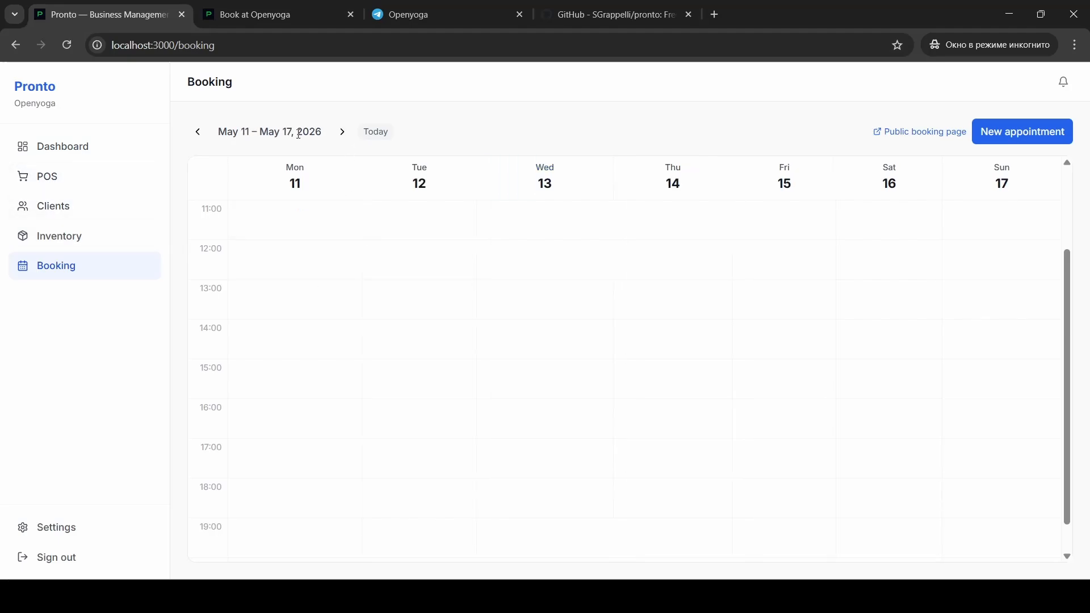
pyautogui.click(198, 132)
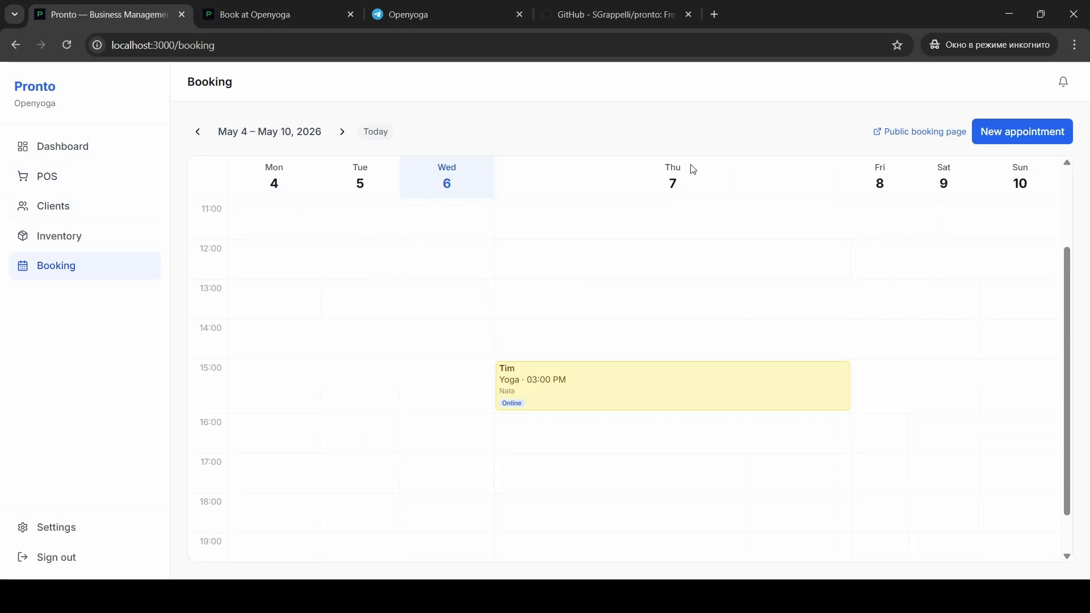
pyautogui.click(553, 386)
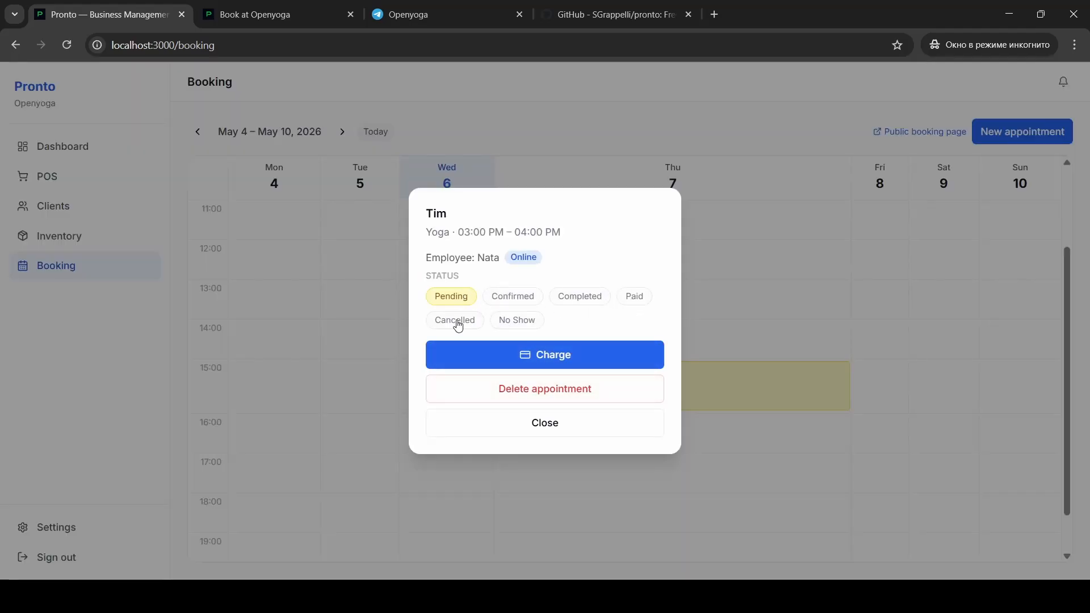
pyautogui.click(549, 356)
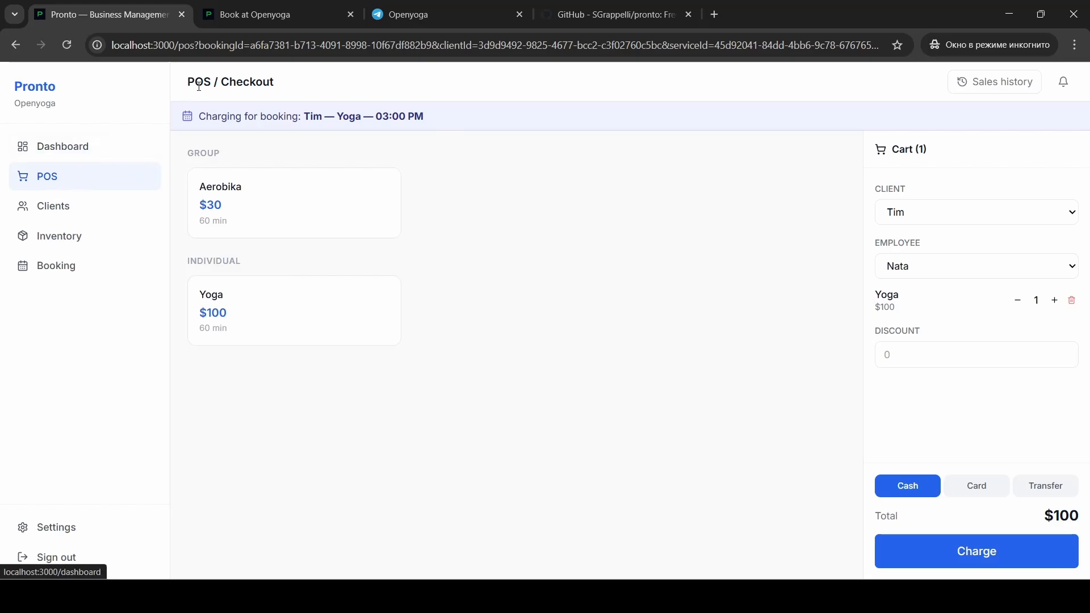
# Check the booking, client, employee and Yoga item at checkout, charge the sale in cash and return to an empty cart
pyautogui.moveTo(187, 85); pyautogui.dragTo(296, 89)
pyautogui.moveTo(431, 118); pyautogui.dragTo(189, 121)
pyautogui.click(703, 314)
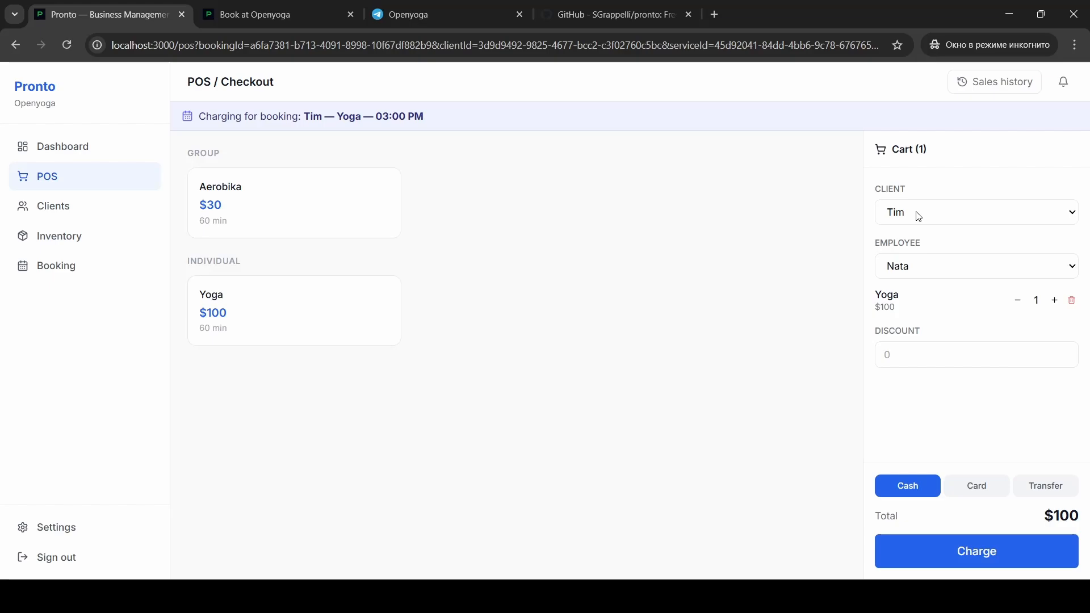
pyautogui.moveTo(912, 192); pyautogui.dragTo(876, 196)
pyautogui.moveTo(930, 249); pyautogui.dragTo(877, 251)
pyautogui.click(918, 271)
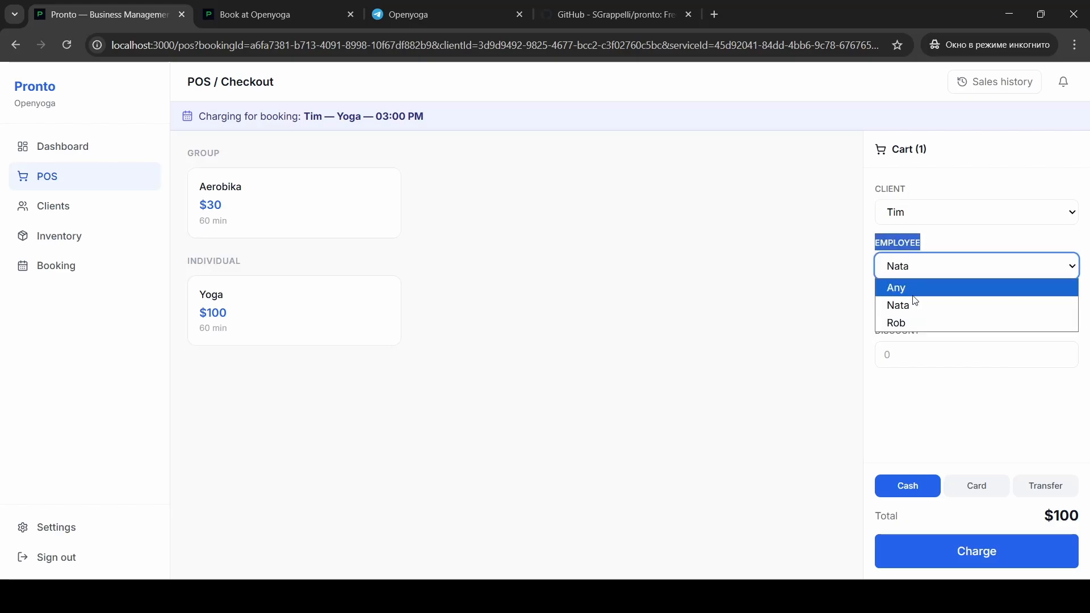
pyautogui.click(843, 302)
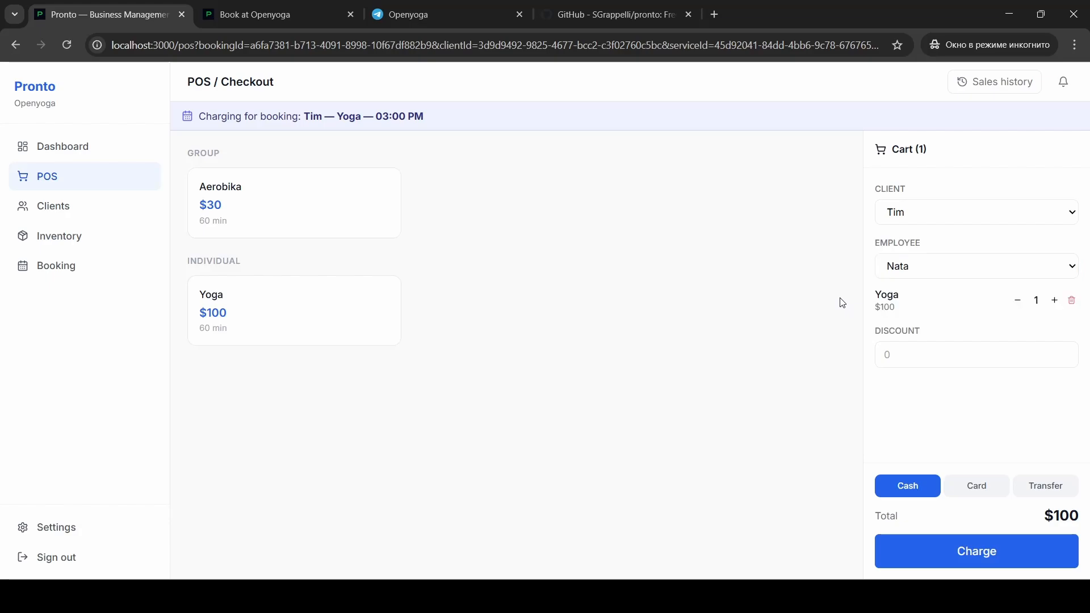
pyautogui.moveTo(877, 295); pyautogui.dragTo(895, 309)
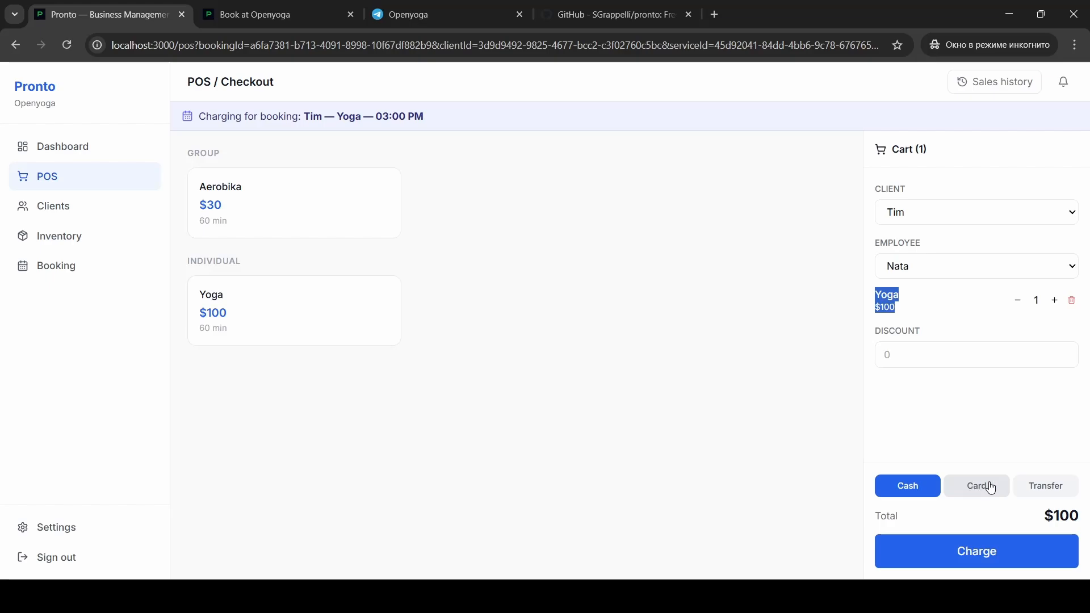
pyautogui.click(966, 552)
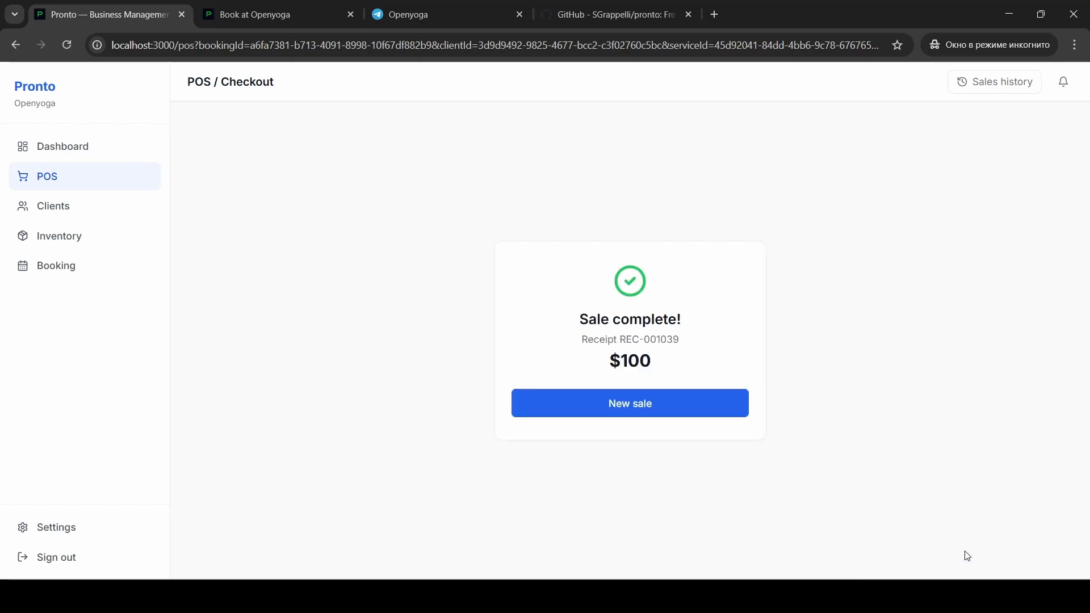
pyautogui.click(680, 406)
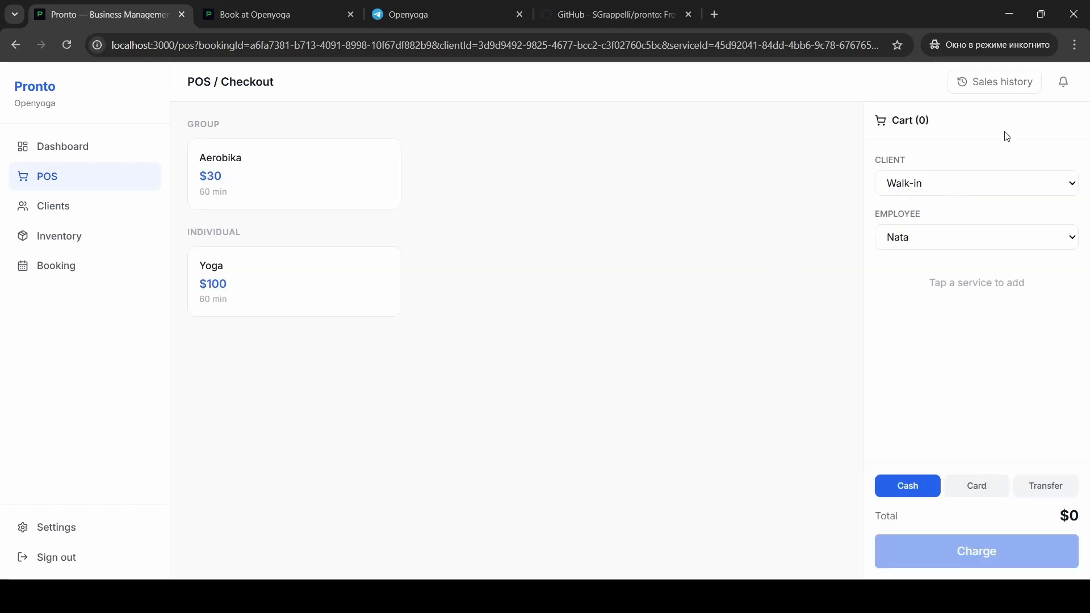
# Review the sales history and the dashboard's revenue and recent sales
pyautogui.click(1000, 92)
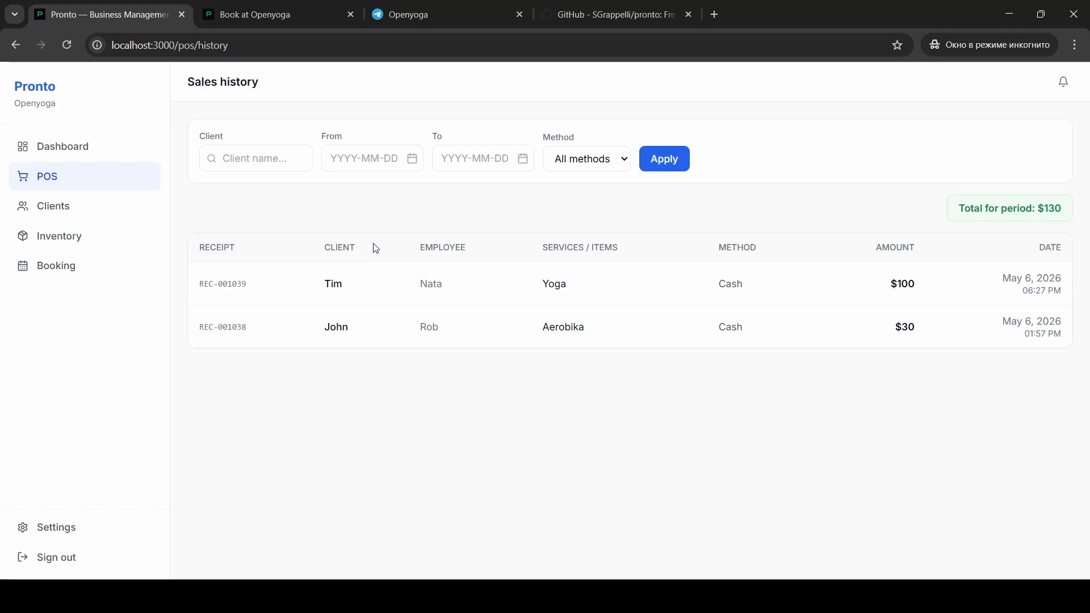
pyautogui.click(52, 154)
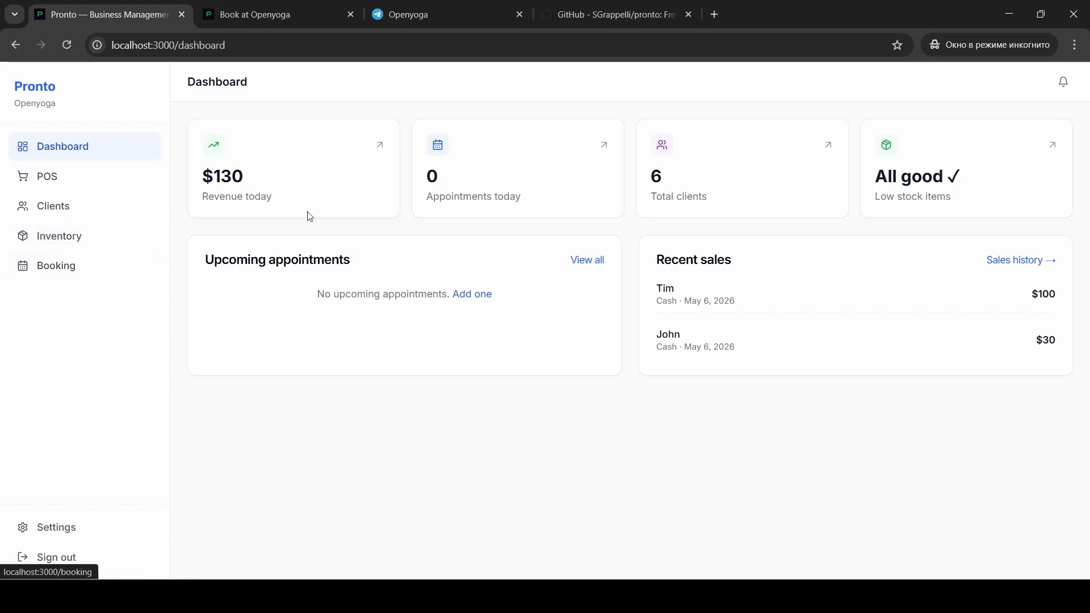
# Switch to Pronto's GitHub repository and look through the README's requirements, features and Why Pronto sections
pyautogui.click(600, 22)
pyautogui.scroll(15, 482, 263)
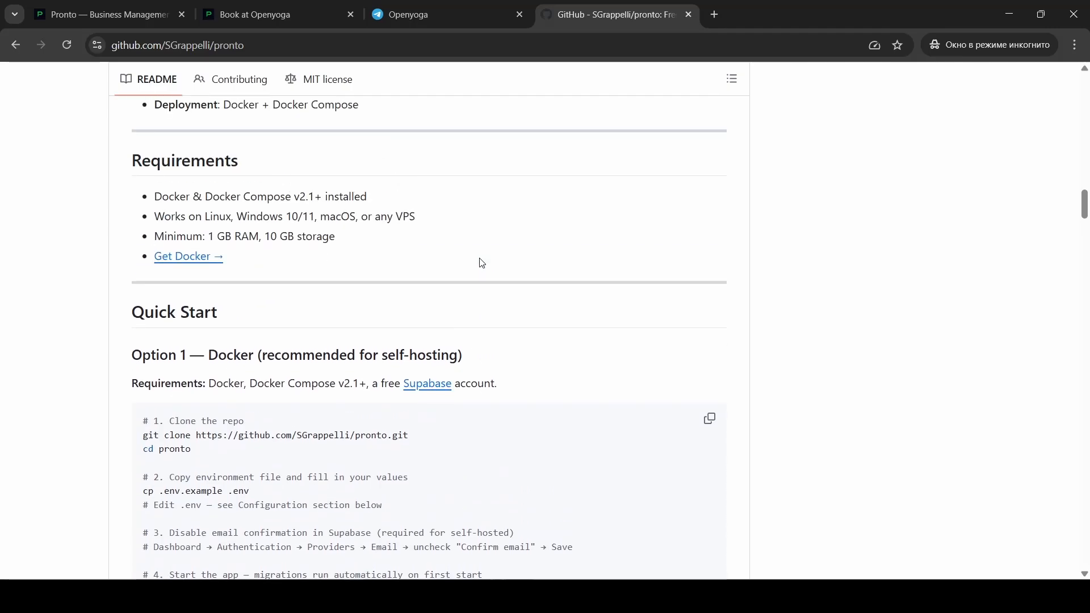
pyautogui.scroll(6, 480, 258)
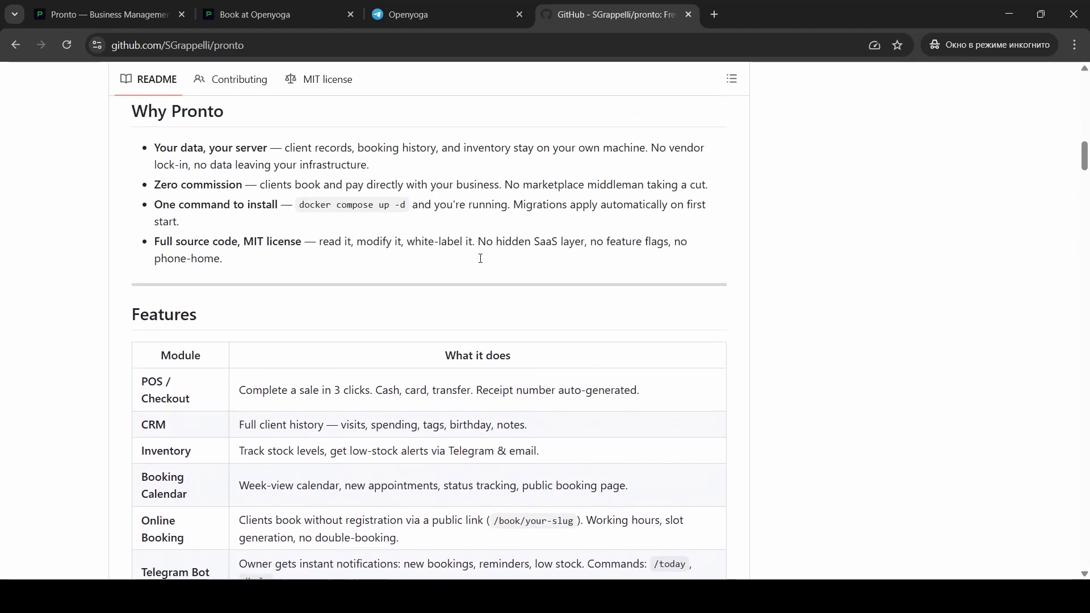